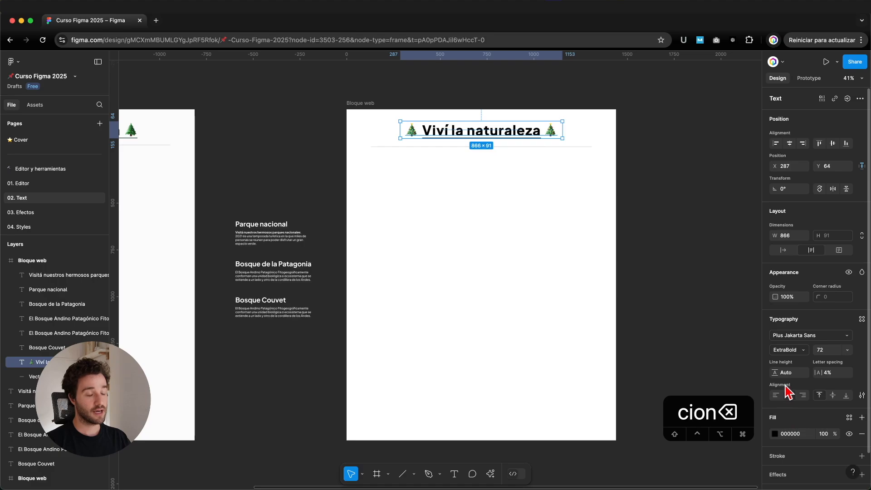
- Move the "Bloque web" frame with the empty body from the 02. Text page to the 03. Efectos page by cutting and pasting it
left_click(688, 320)
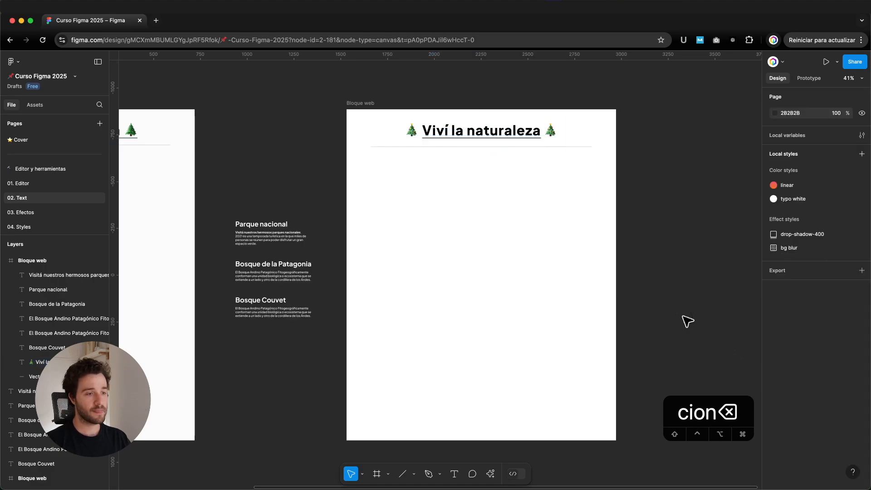
scroll(688, 320, "left", 2)
scroll(688, 321, "up", 2)
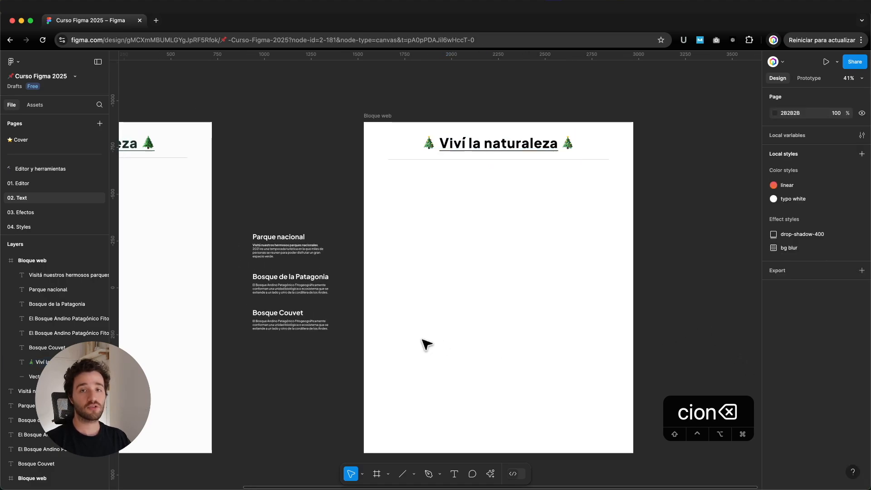
left_click(385, 117)
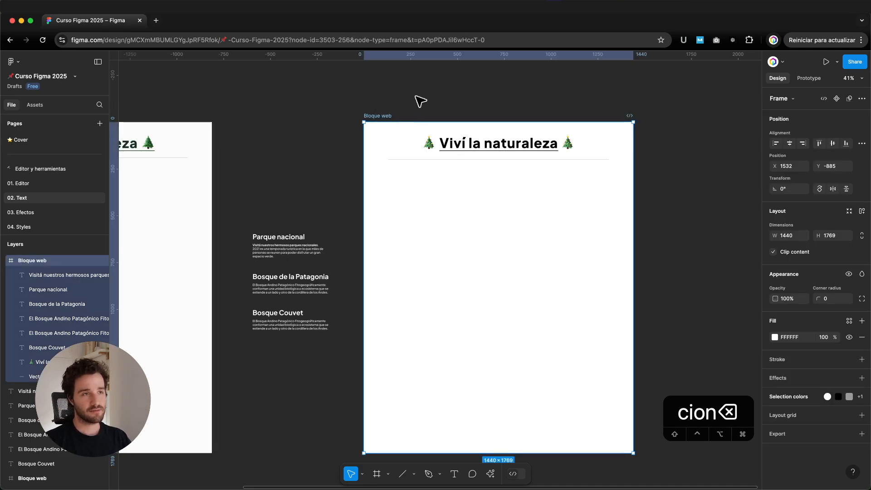
key("super+x")
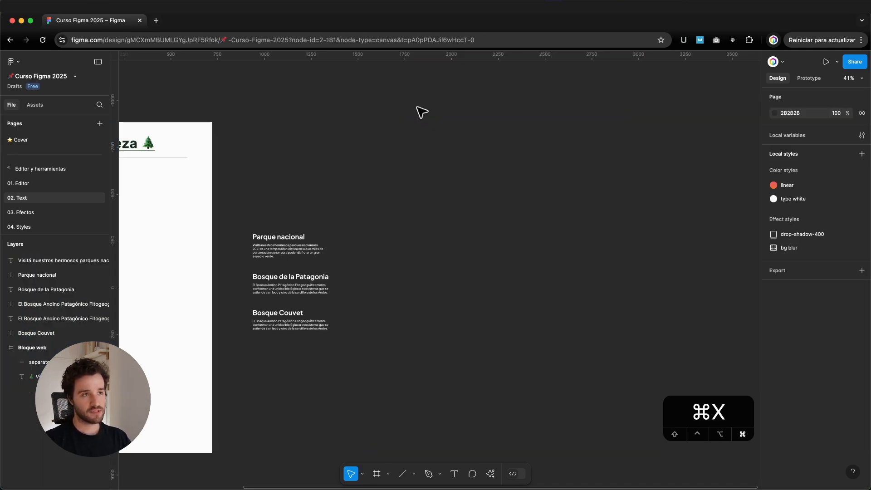
left_click(85, 211)
key("super+v")
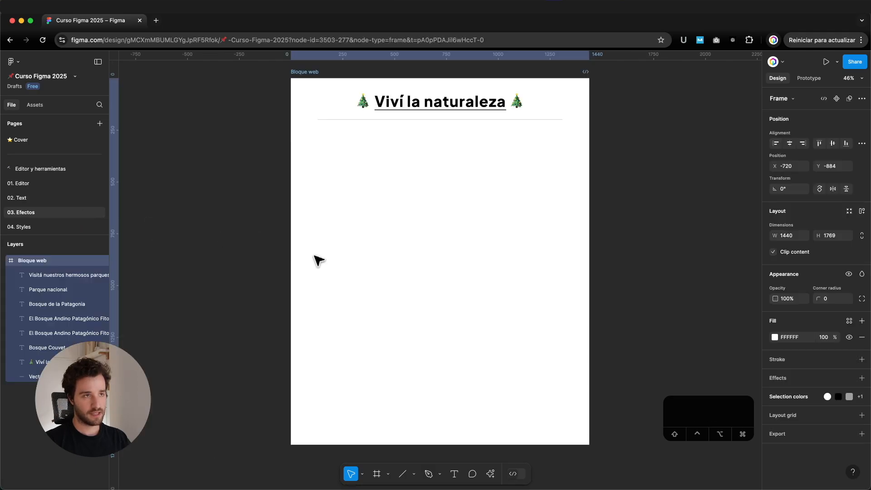
- Move the six white text layers out of the "Bloque web" frame onto the empty canvas to its right
scroll(372, 257, "up", 2)
left_click_drag(623, 186, 325, 458)
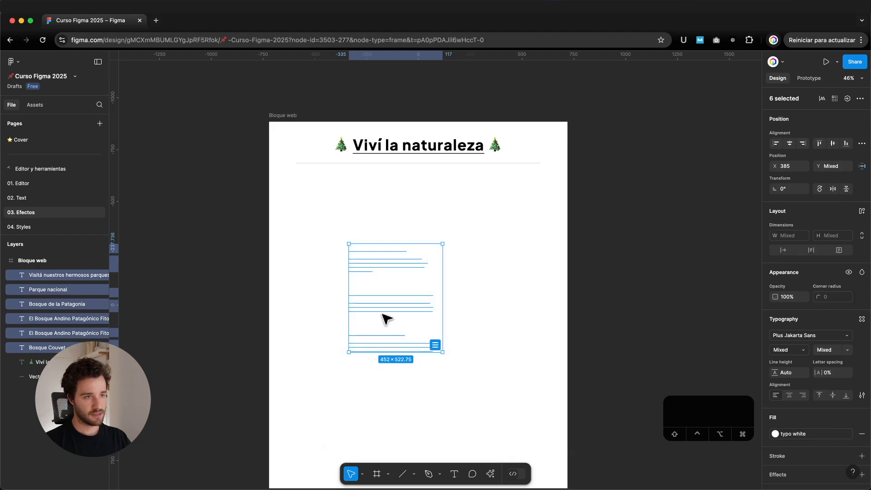
left_click_drag(368, 268, 621, 146)
left_click(551, 95)
scroll(475, 283, "down", 2)
- Draw a rectangle about 501 × 359 below the title's divider line and center it horizontally in the frame
key("r")
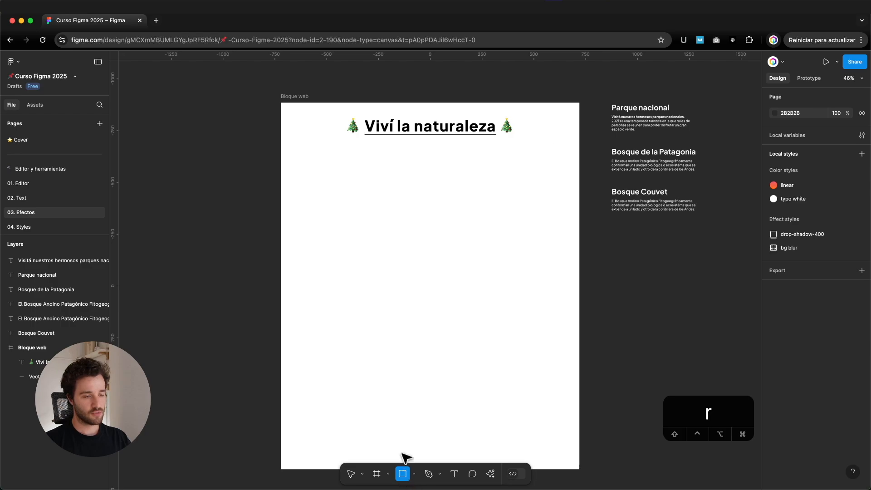
left_click_drag(383, 196, 486, 271)
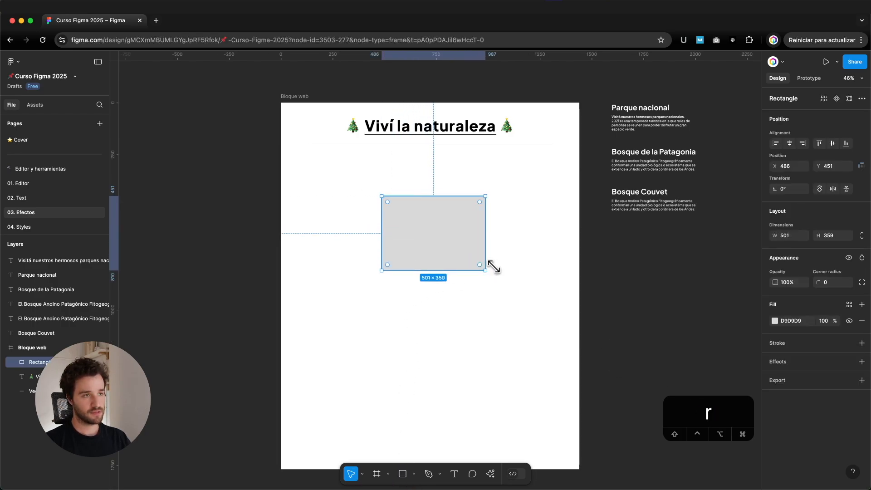
left_click(595, 250)
left_click(463, 233)
key("alt+h")
scroll(462, 236, "up", 1)
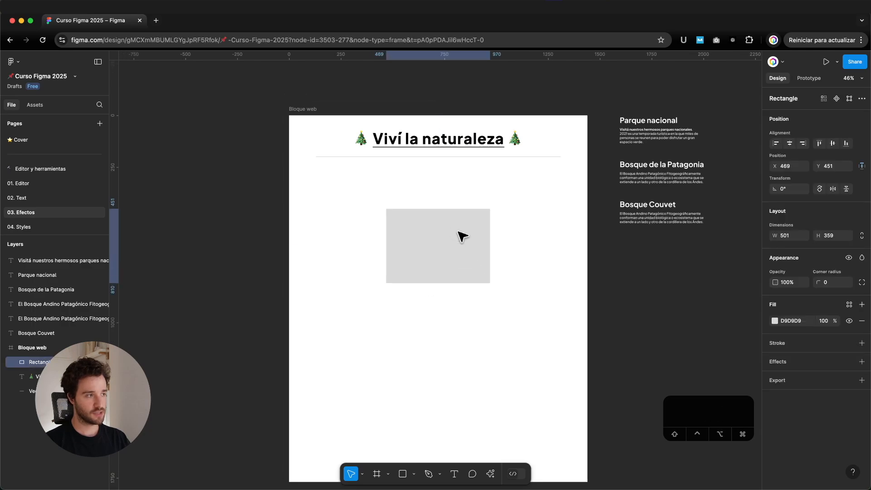
- Add a Drop shadow effect to the gray rectangle
left_click(862, 362)
left_click(825, 385)
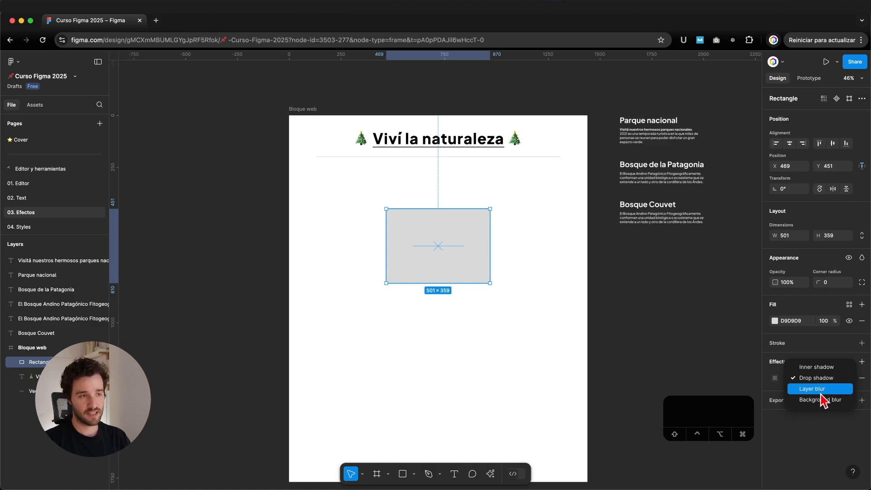
left_click(822, 379)
left_click(822, 381)
left_click(823, 380)
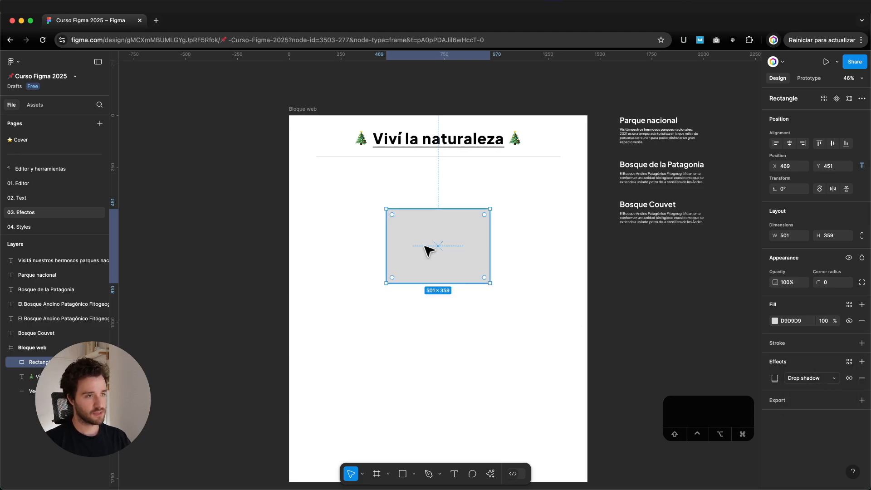
- Examine the available effect types and look closely at the default drop shadow around the rectangle's edges
scroll(426, 248, "up", 3)
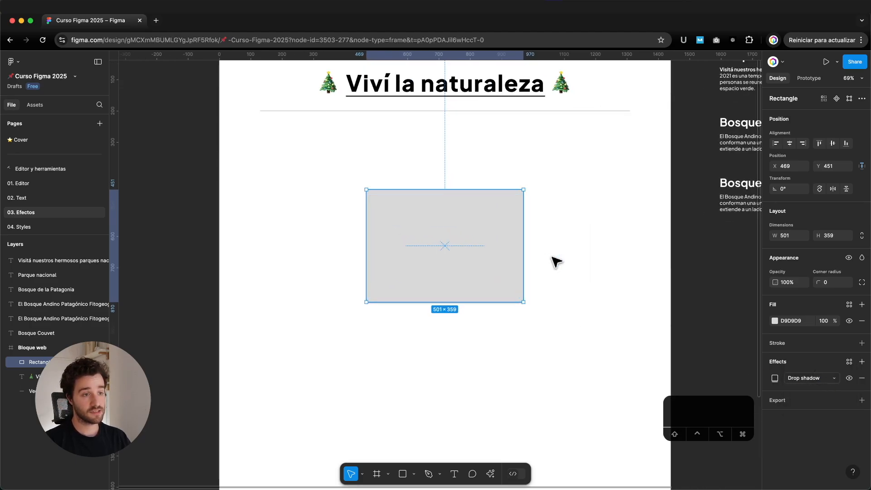
left_click(807, 380)
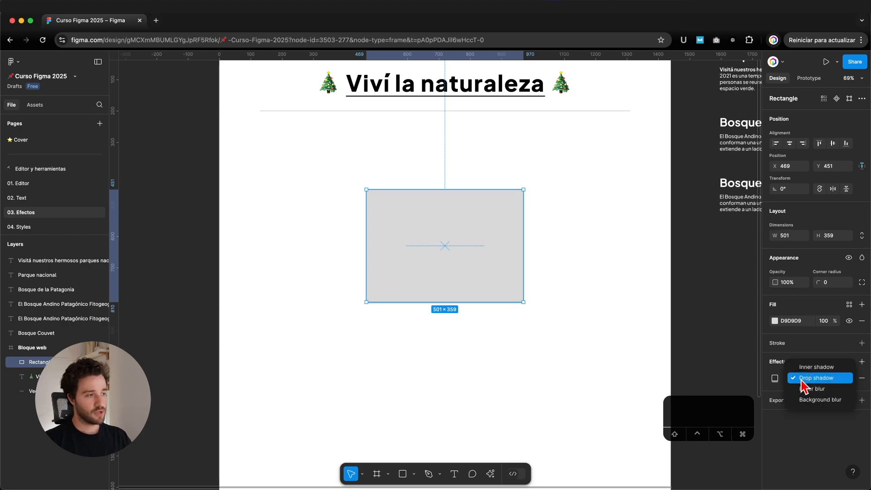
left_click(578, 293)
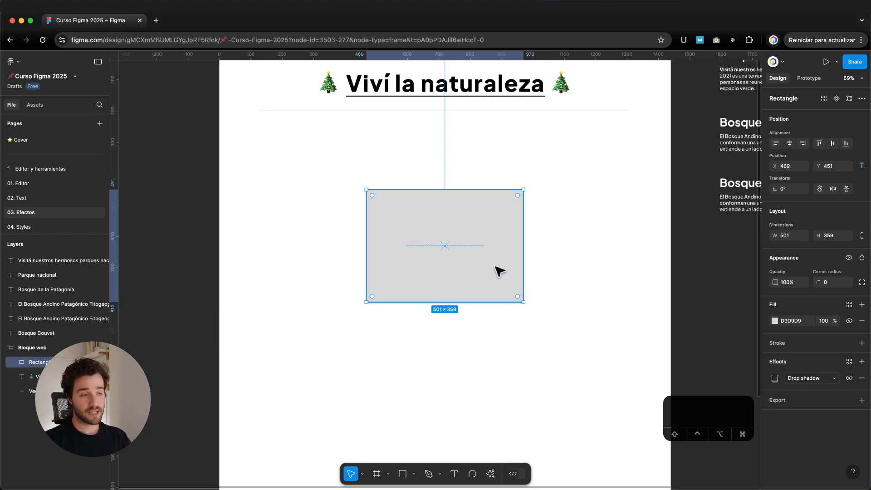
left_click(801, 379)
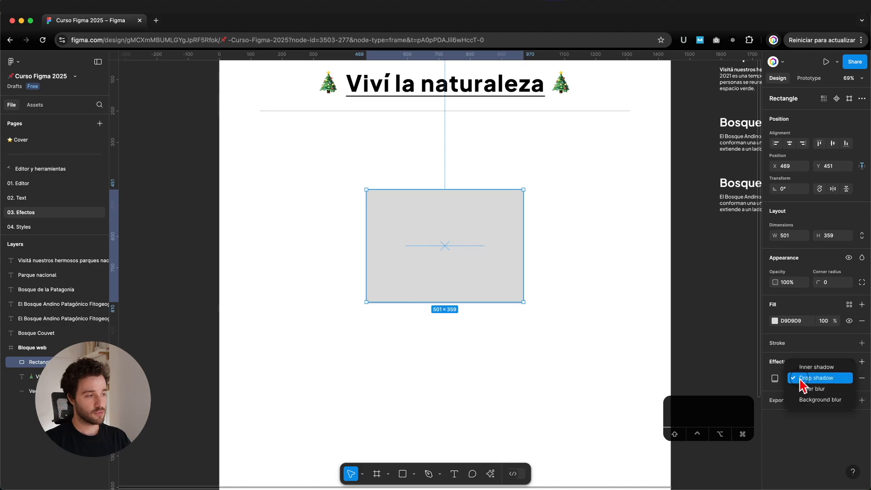
left_click(801, 380)
left_click(775, 378)
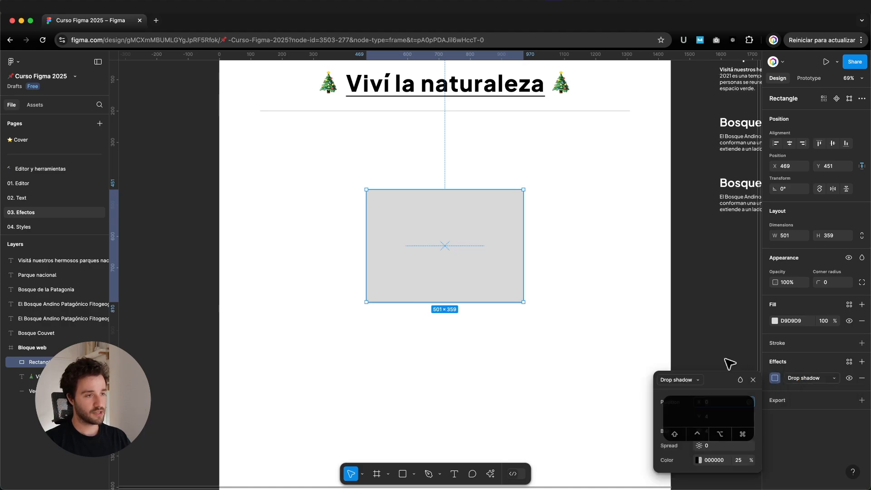
left_click(609, 311)
scroll(522, 308, "up", 10)
scroll(564, 233, "down", 10)
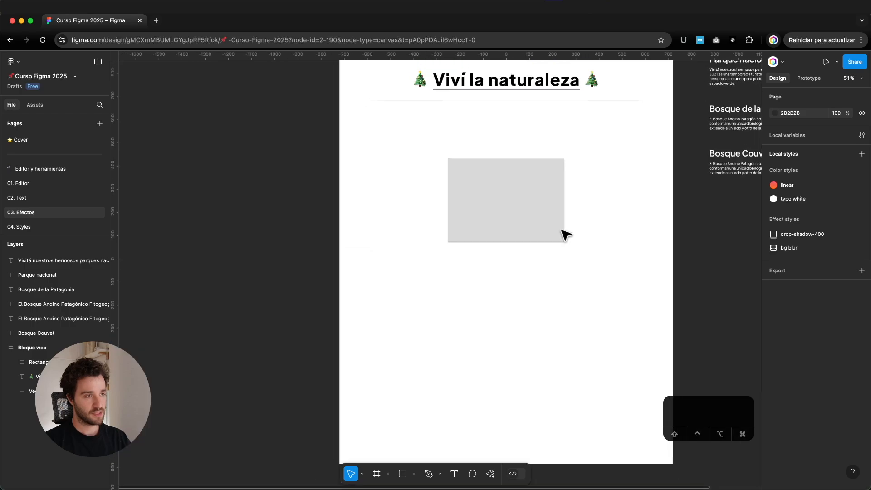
scroll(564, 233, "up", 5)
left_click(541, 239)
- Open the rectangle's drop shadow settings and set the shadow position to X 0 and Y 48
left_click(775, 379)
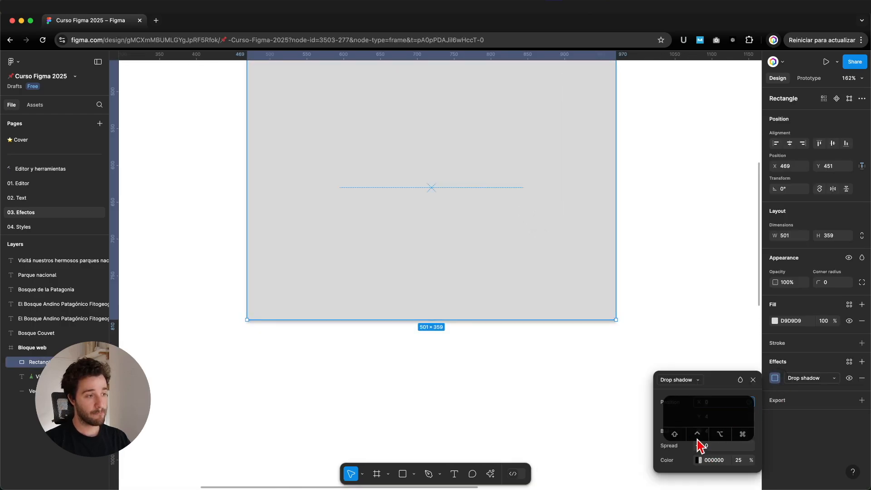
left_click_drag(740, 409, 638, 405)
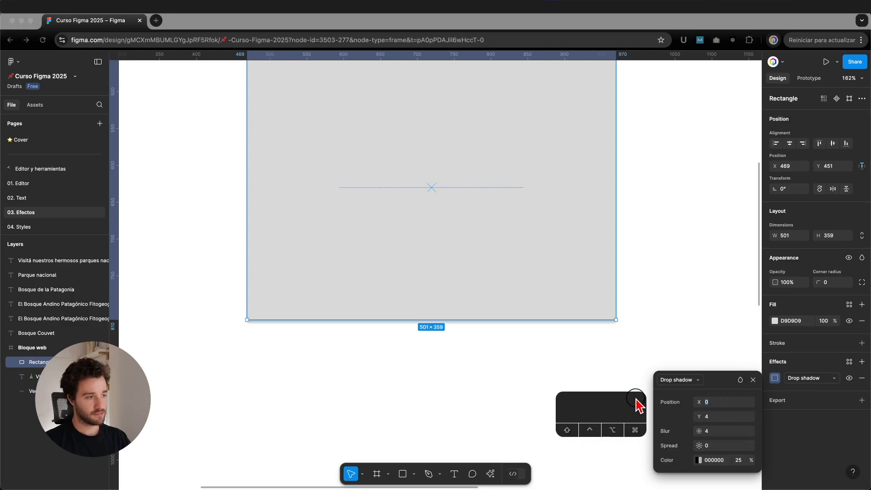
left_click(703, 404)
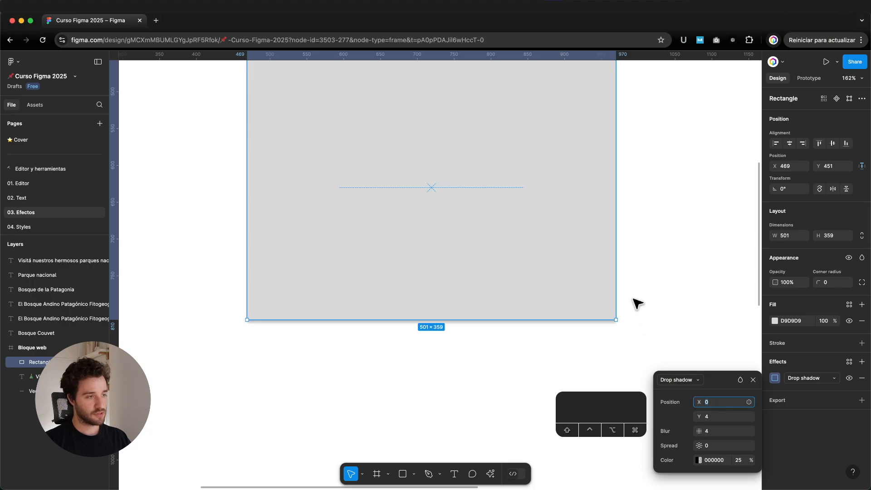
scroll(637, 303, "down", 1)
mouse_move(700, 403)
left_mouse_down()
mouse_move(727, 403)
mouse_move(661, 407)
mouse_move(706, 411)
left_mouse_up()
type("0")
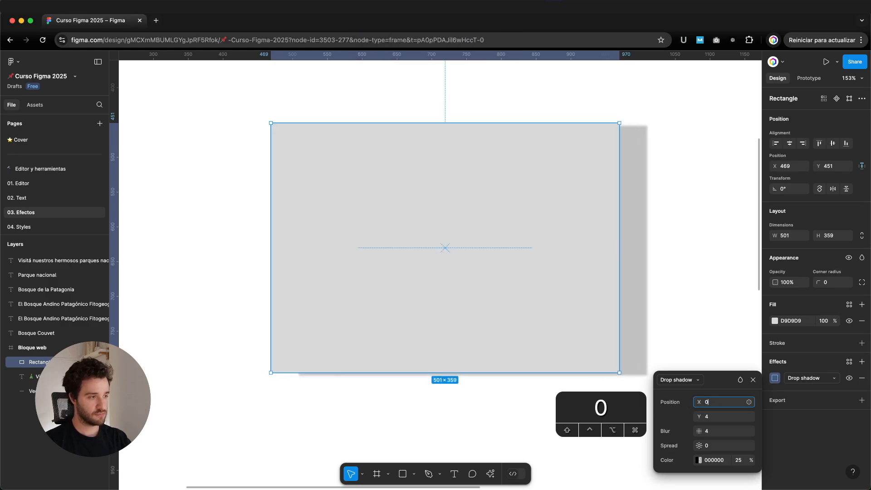
mouse_move(696, 417)
left_mouse_down()
mouse_move(688, 414)
mouse_move(713, 416)
left_mouse_up()
left_click(714, 418)
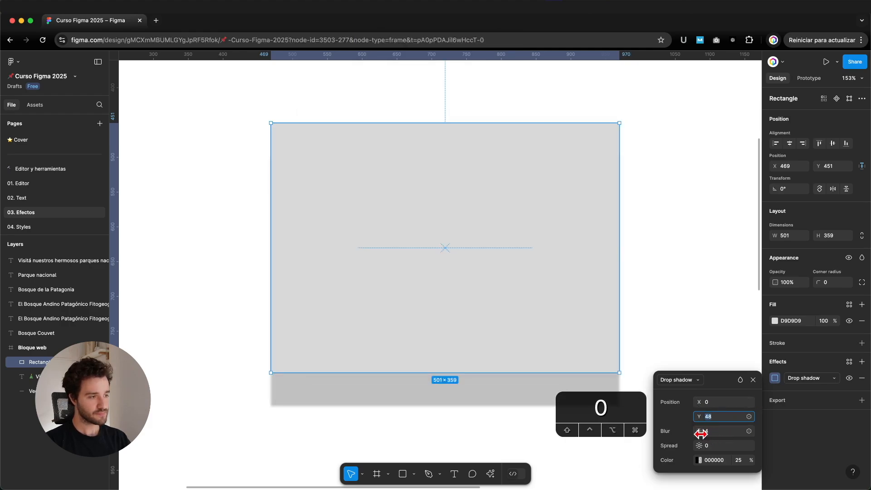
- Try several blur amounts on the drop shadow and set the blur to 20
mouse_move(701, 432)
left_mouse_down()
mouse_move(807, 429)
mouse_move(699, 432)
left_mouse_up()
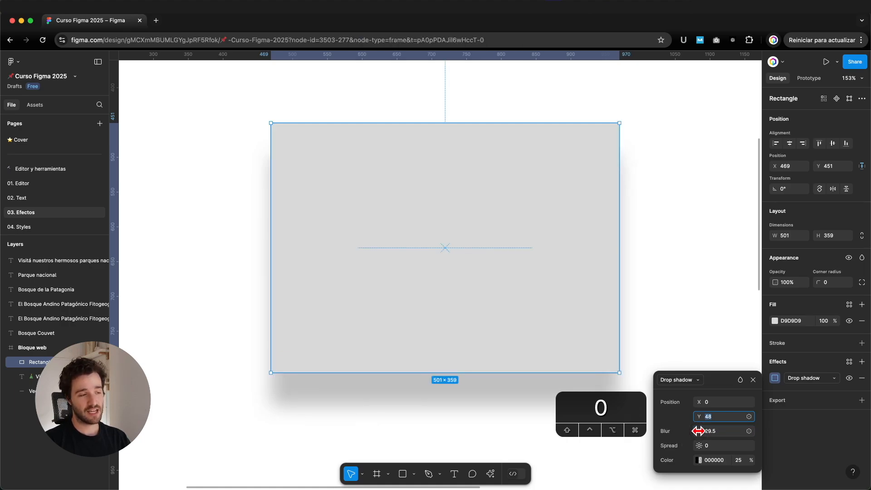
left_click_drag(703, 434, 696, 434)
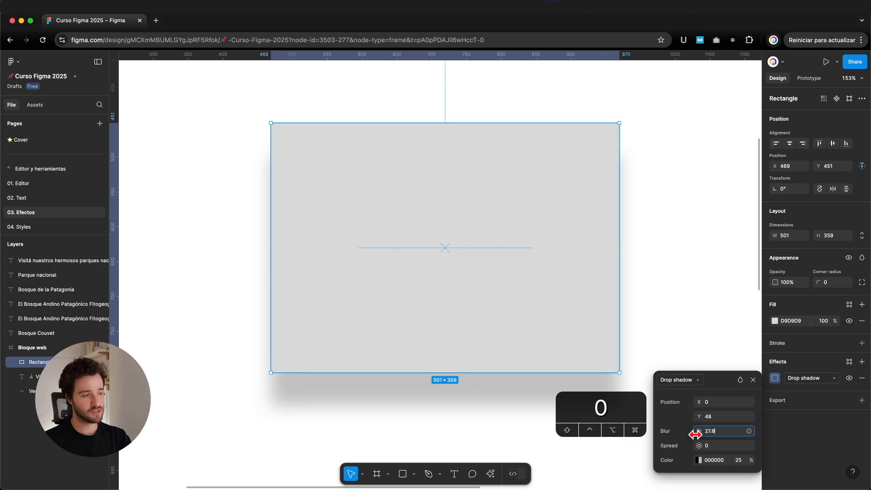
left_click_drag(695, 434, 696, 435)
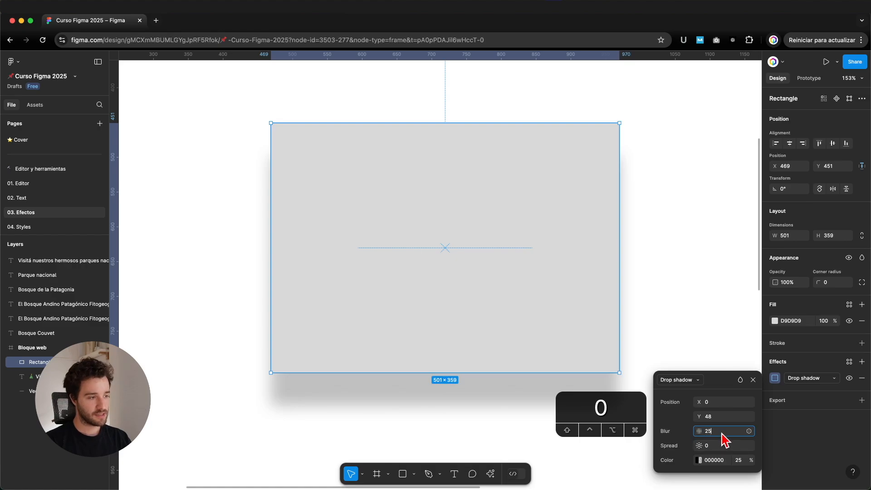
key("BackSpace")
type("0")
key("Return")
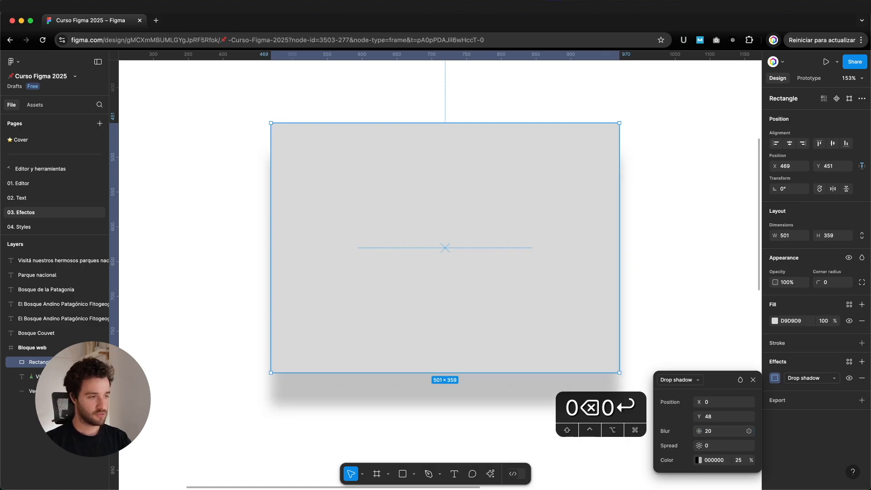
- Set the drop shadow's spread to 30
scroll(600, 309, "right", 2)
scroll(600, 309, "down", 1)
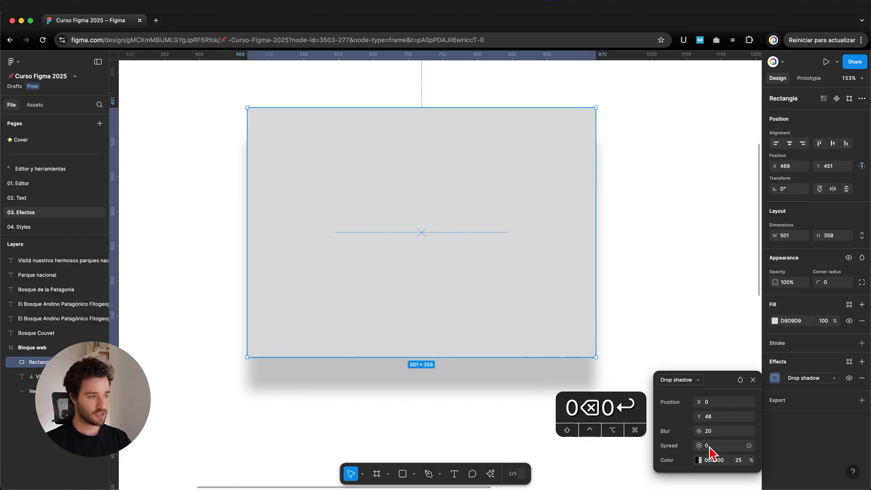
left_click_drag(697, 446, 712, 446)
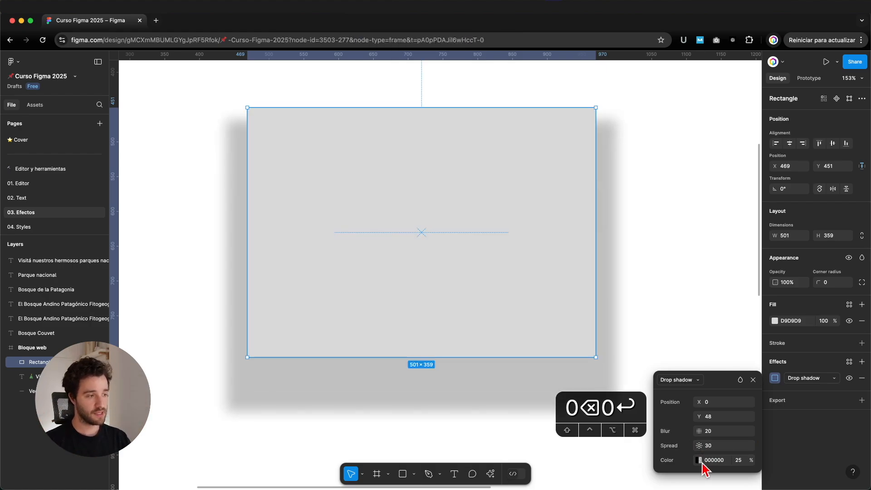
- Try the black drop shadow color at 5% opacity, and set the opacity to 10%
left_click(699, 460)
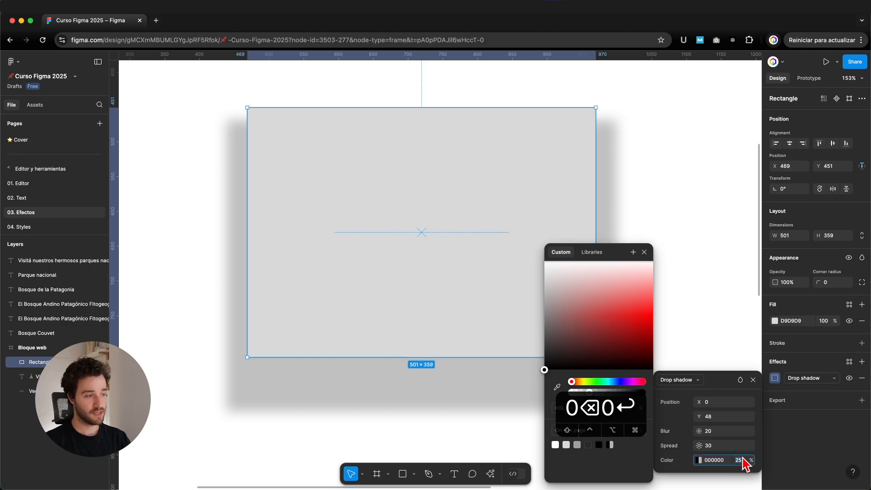
type("5")
key("Return")
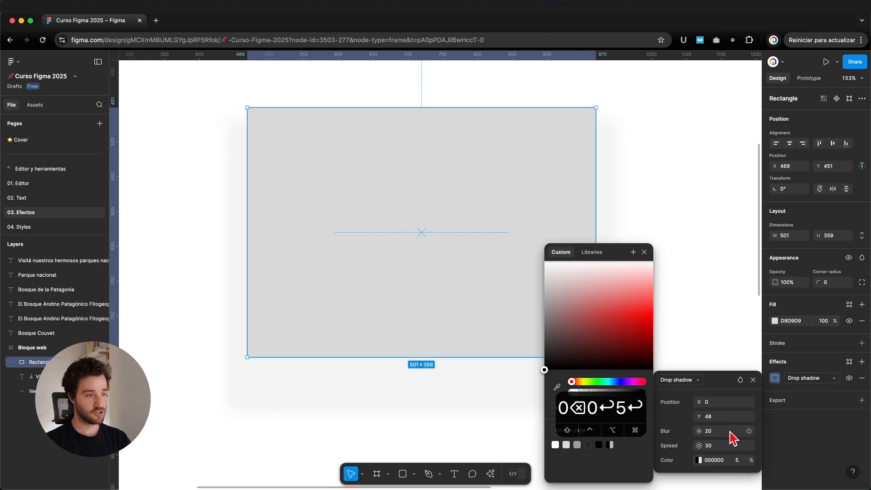
type("10")
key("Return")
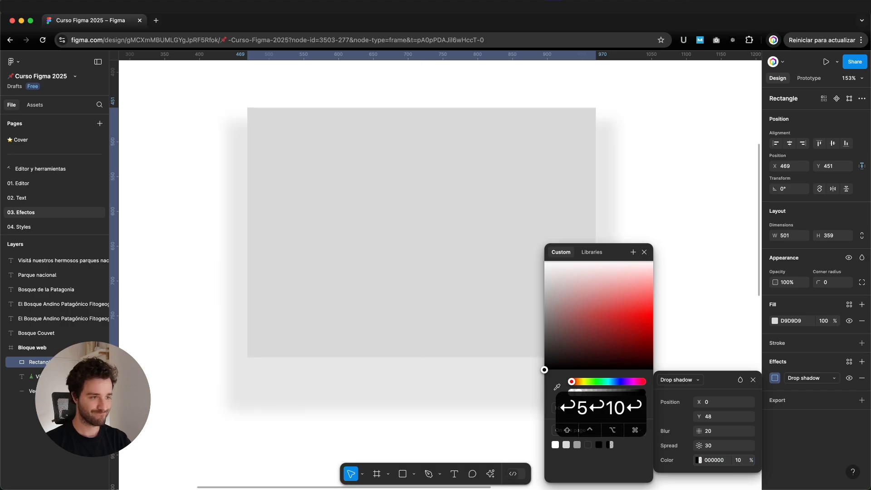
left_click(645, 252)
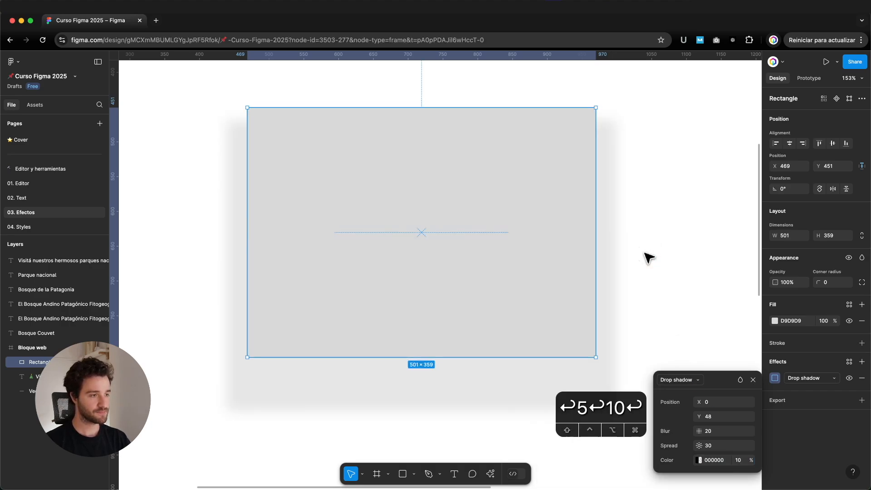
- Set the drop shadow's blur to 27.9 and its Y position to 12
scroll(645, 270, "down", 5)
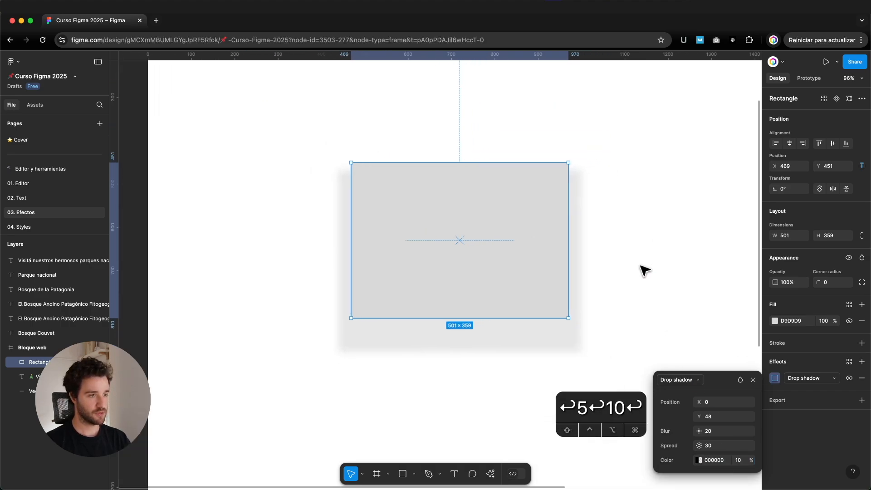
left_click_drag(700, 431, 674, 433)
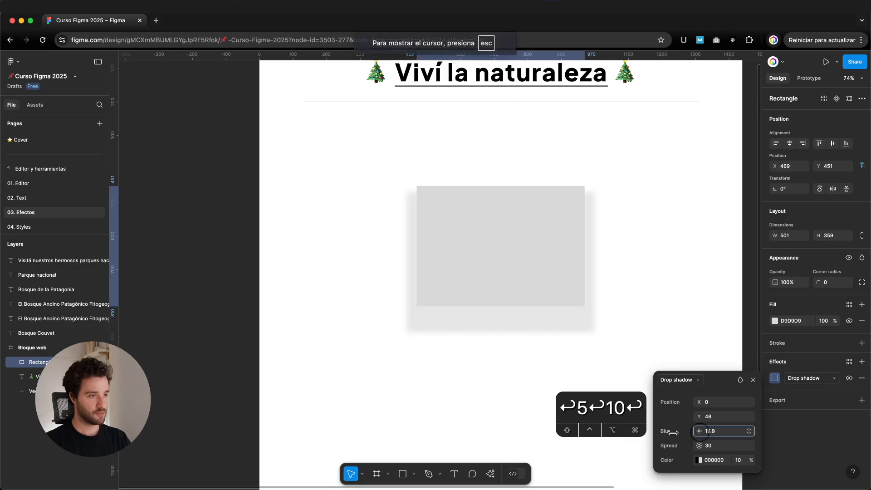
left_click_drag(773, 407, 673, 417)
- Set the drop shadow's spread to 0 and deselect the rectangle
left_click(722, 447)
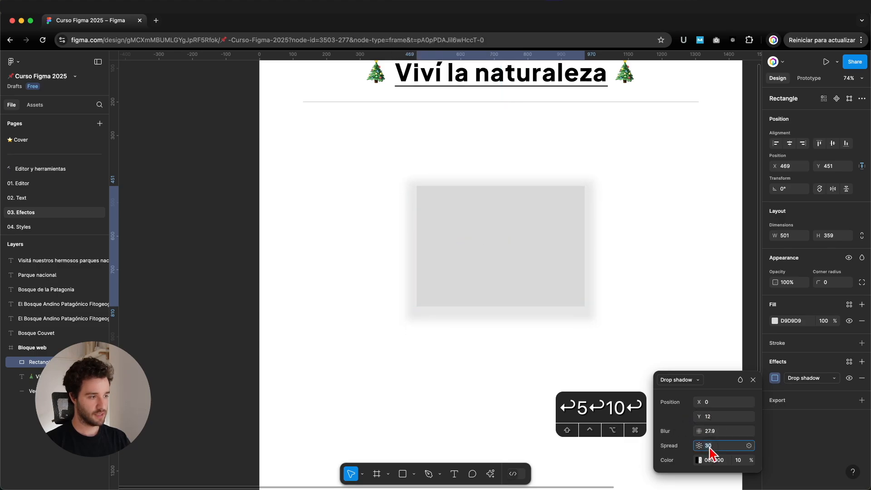
type("0")
key("Return")
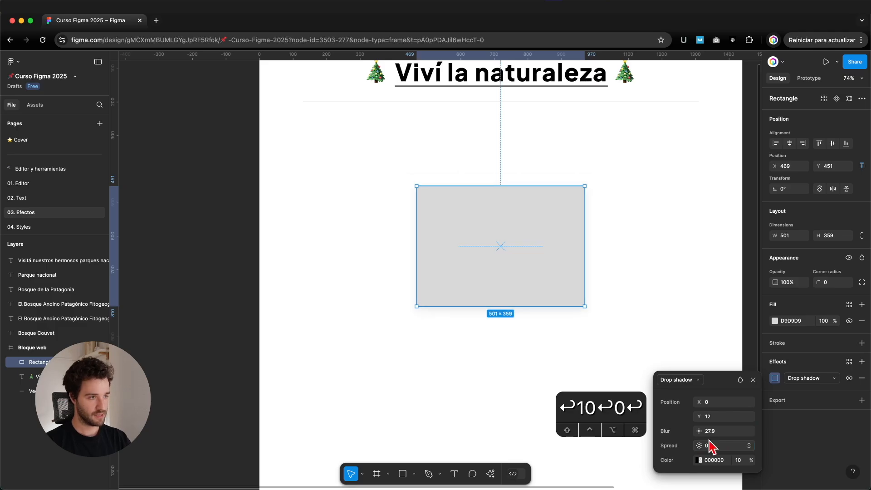
left_click(640, 287)
scroll(635, 286, "right", 2)
scroll(635, 287, "down", 1)
- Change the gray rectangle's fill to white (FFFFFF)
left_click(531, 236)
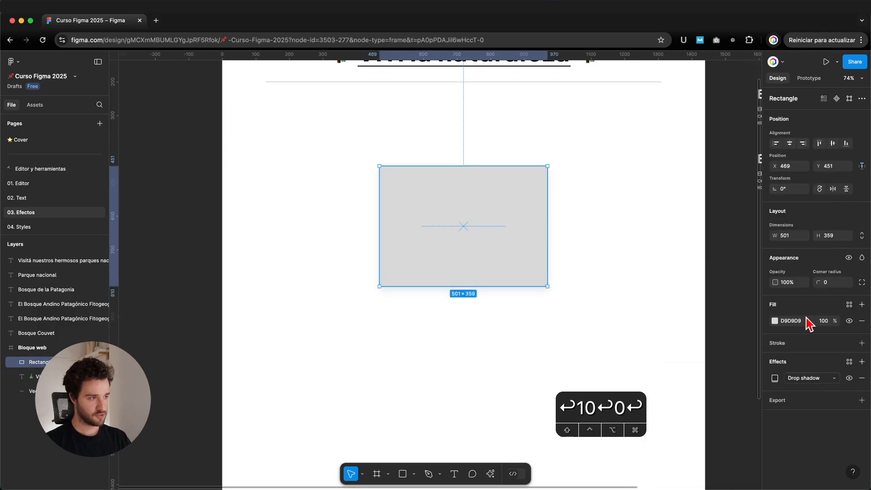
left_click(774, 321)
left_click_drag(697, 323, 611, 229)
left_click(754, 234)
left_click(622, 280)
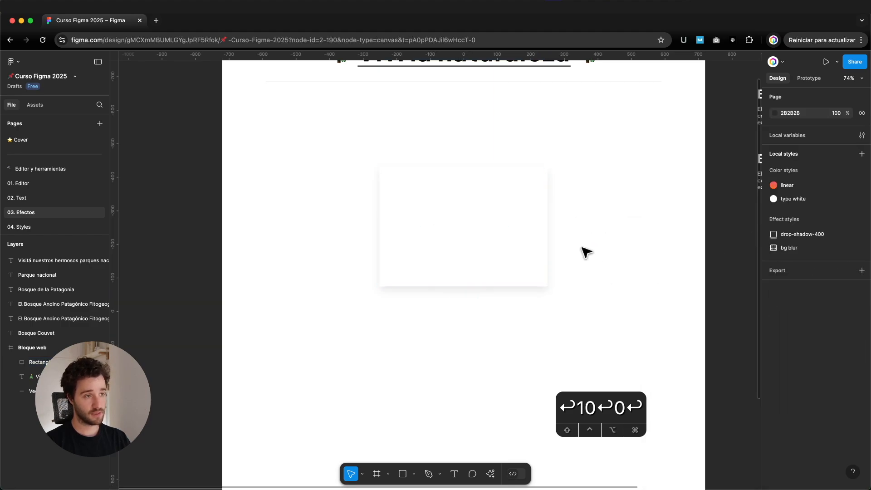
- Duplicate the white drop shadow rectangle and place the copy directly below it at X 463, Y 692
scroll(571, 252, "up", 2)
left_click(536, 255)
left_click_drag(479, 215, 498, 331)
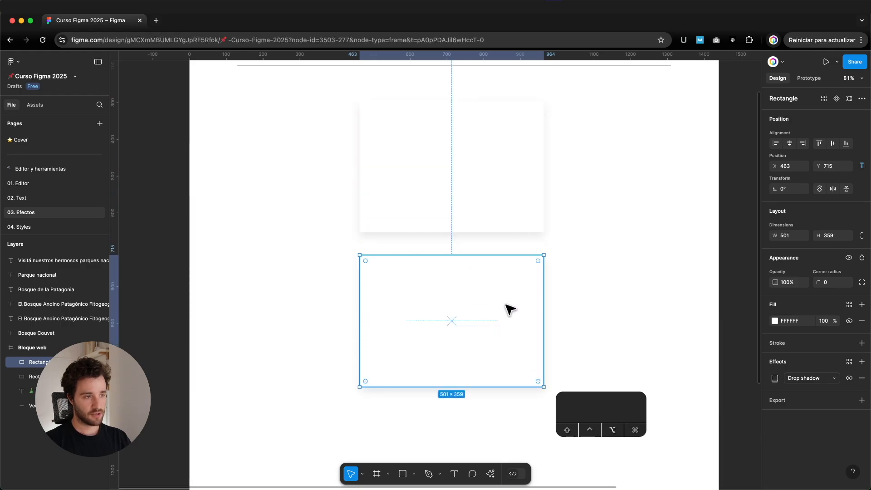
left_click_drag(489, 305, 510, 301)
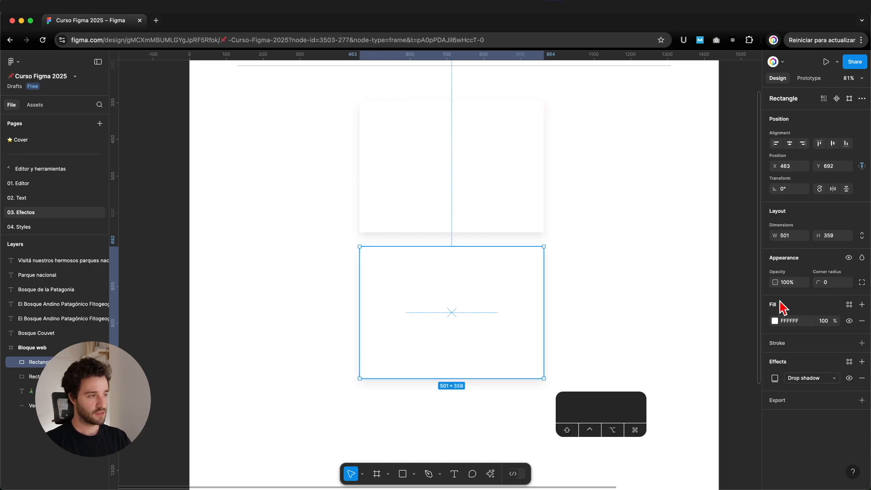
- Switch the lower copy's effect from drop shadow to Inner shadow
left_click(812, 382)
left_click(821, 369)
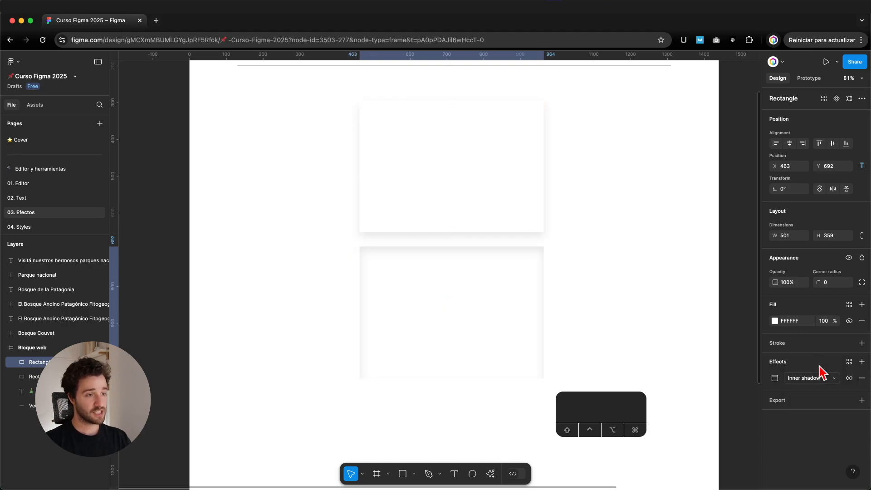
left_click(573, 310)
left_click(537, 318)
left_click(565, 299)
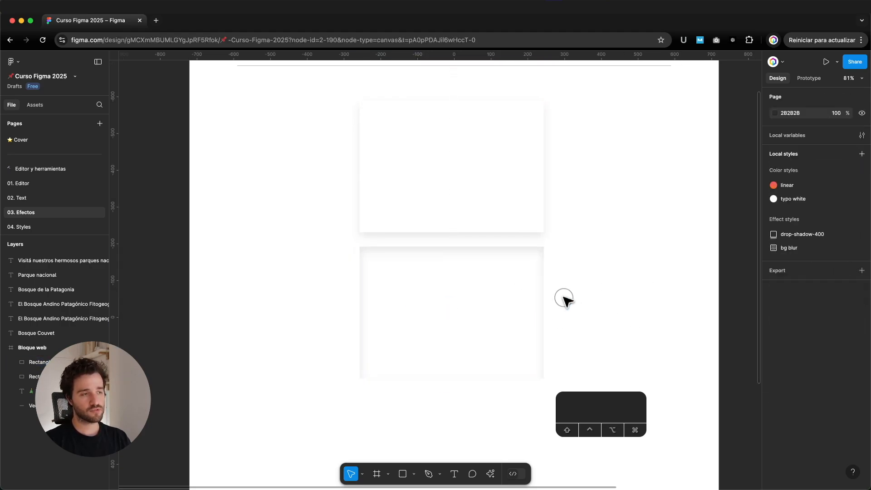
- Reduce the inner shadow rectangle's height to 265
left_click(498, 295)
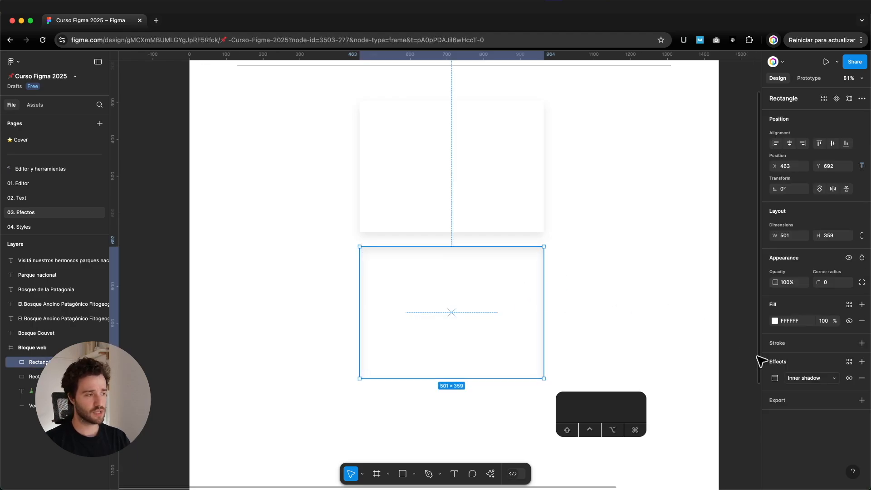
left_click(649, 329)
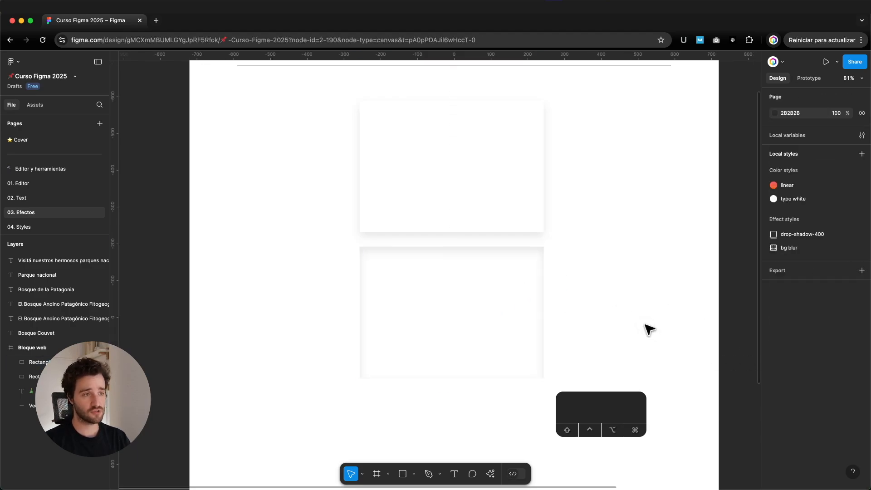
left_click(497, 313)
mouse_move(543, 350)
left_mouse_down()
mouse_move(437, 350)
mouse_move(429, 284)
mouse_move(440, 315)
mouse_move(567, 325)
mouse_move(544, 344)
left_mouse_up()
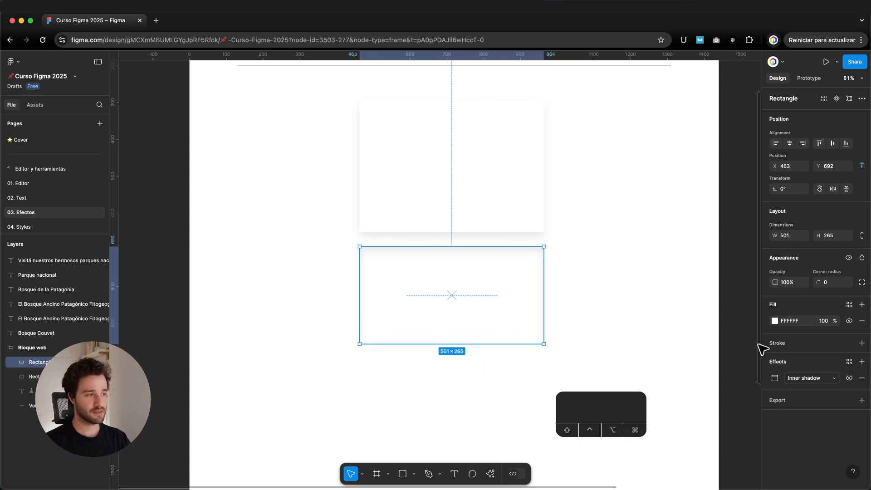
- Open the inner shadow's settings and experiment with its offset and spread values
left_click(775, 378)
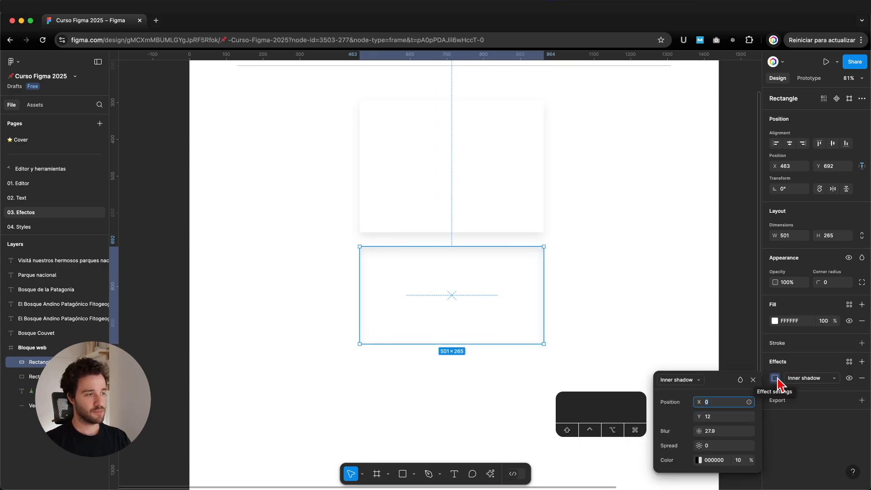
left_click_drag(702, 418, 723, 448)
key("super+z")
- Arrange the inner shadow rectangle beside the drop shadow one, and duplicate the latter below at X 409, Y 725
left_click_drag(522, 313, 696, 170)
left_click_drag(492, 181, 411, 179)
left_click_drag(539, 173, 495, 319)
- Switch the new copy's effect to Layer blur and fill it with red E55C5C
left_click(793, 379)
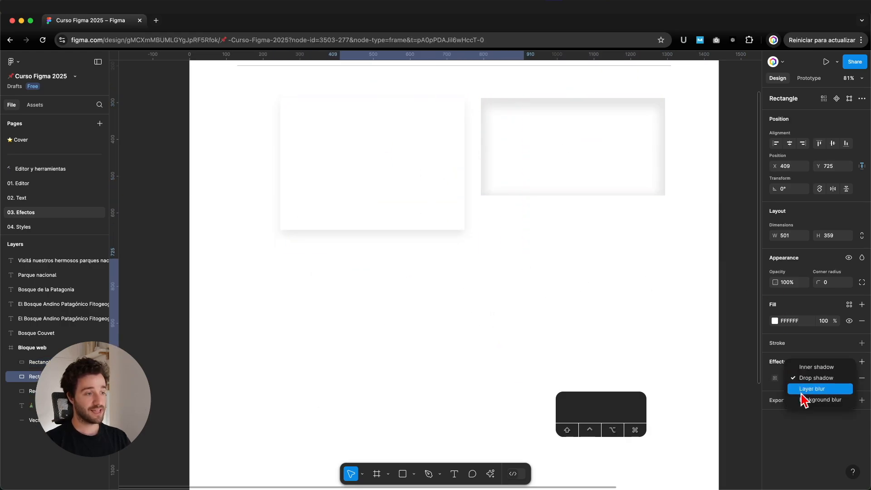
left_click(807, 391)
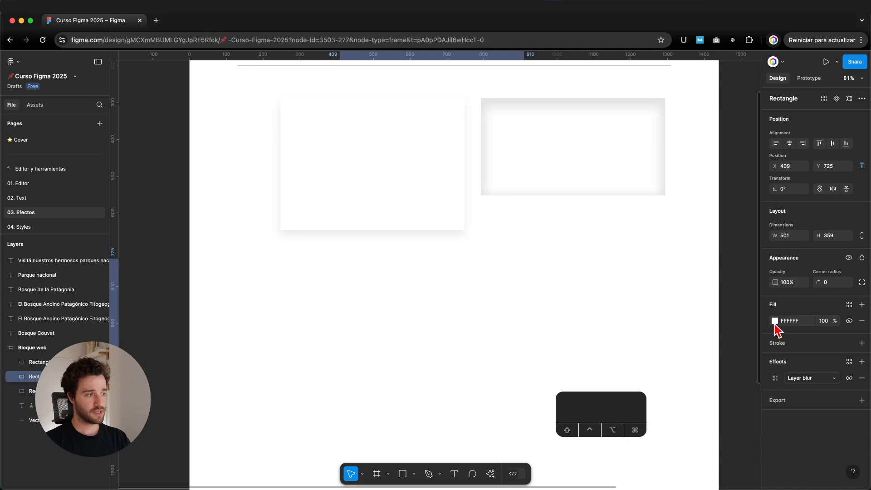
left_click(775, 321)
left_click(702, 300)
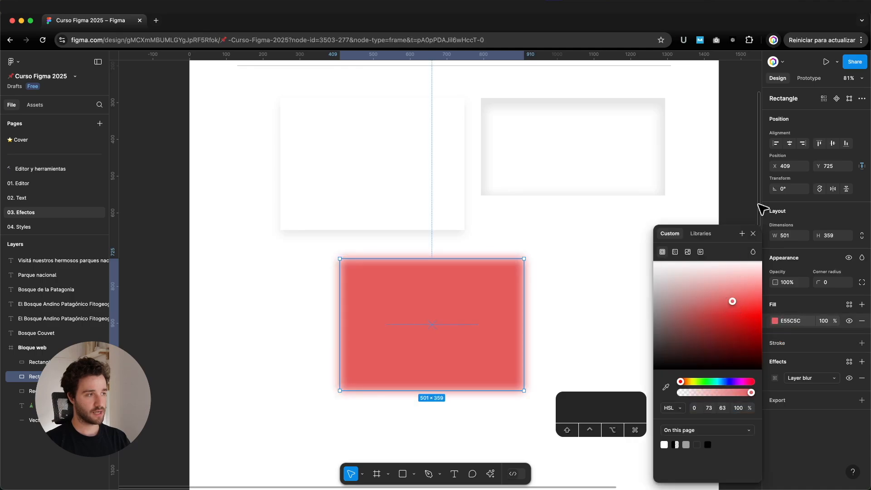
left_click(753, 233)
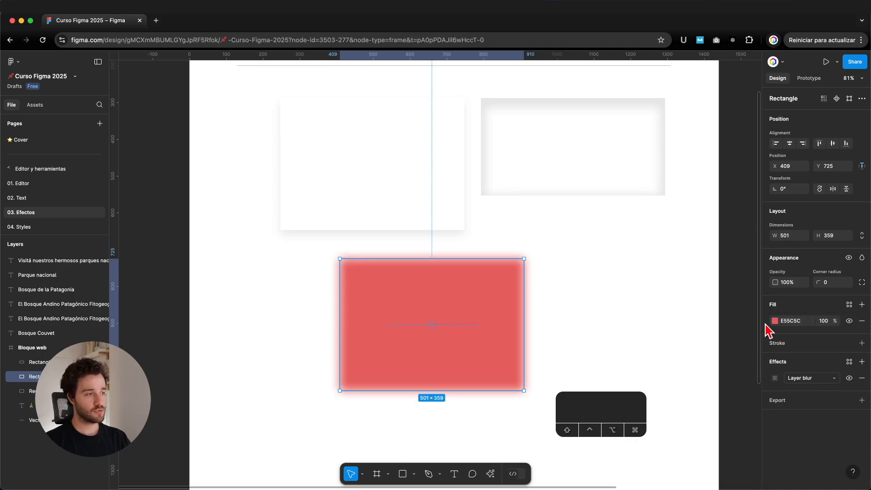
- Try a layer blur of 100 on the red rectangle, and set the blur to 300
left_click(776, 381)
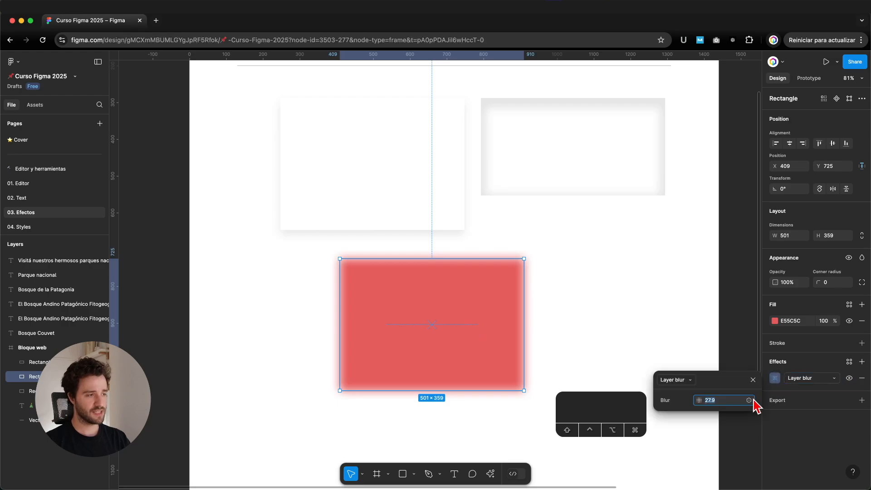
type("100")
key("Return")
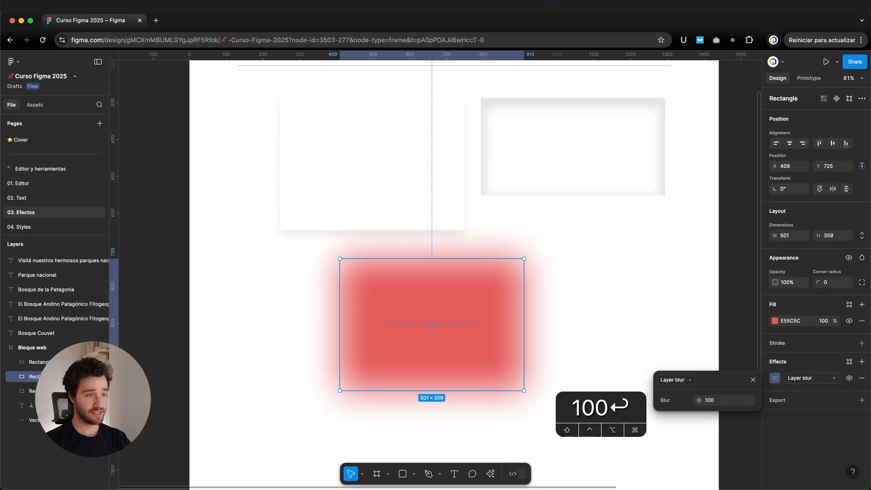
left_click_drag(696, 397, 748, 397)
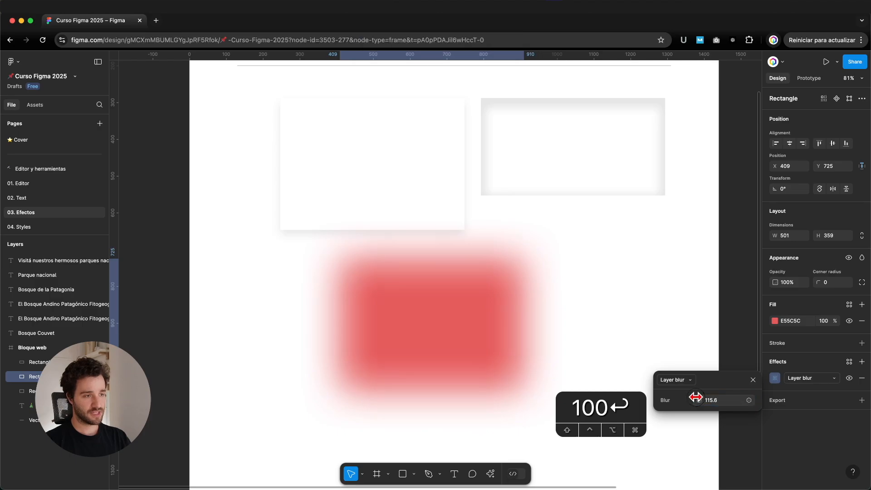
left_click(722, 398)
type("300")
key("Return")
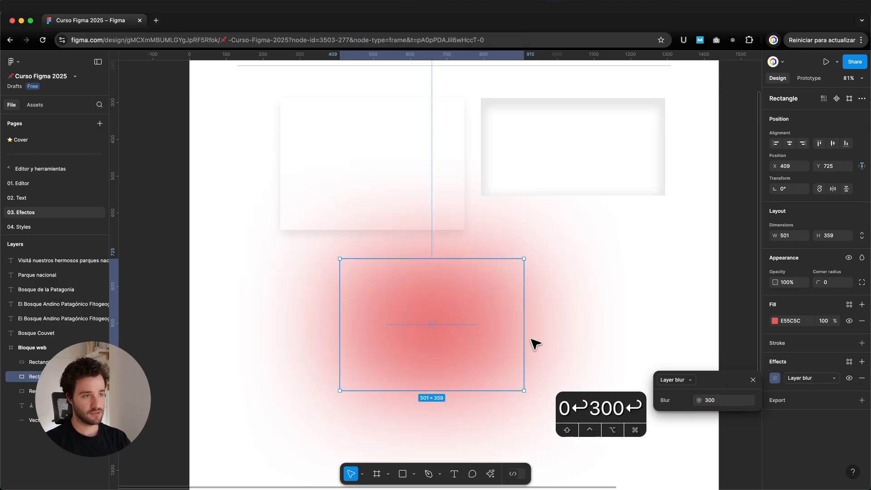
key("Escape")
- Send the blurred red rectangle to the back and move it behind the drop shadow rectangle at X 247, Y 374
scroll(613, 308, "down", 5)
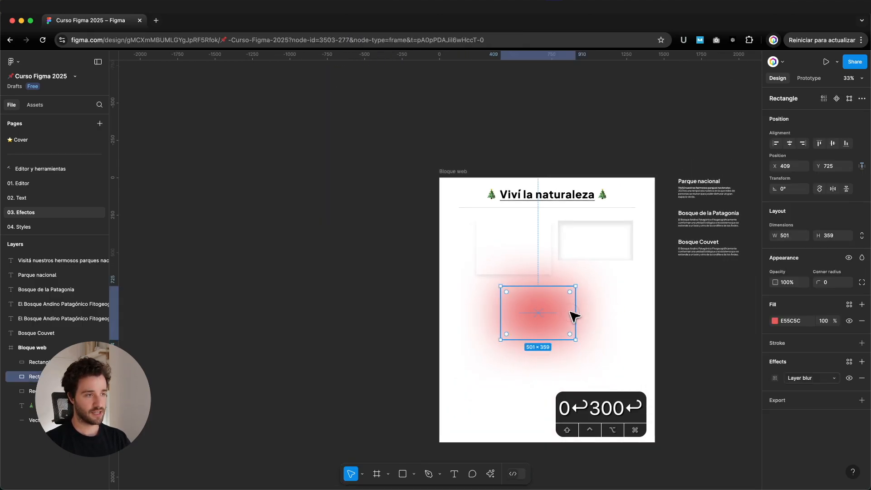
scroll(574, 317, "up", 5)
left_click_drag(570, 315, 492, 292)
right_click(496, 292)
left_click(529, 276)
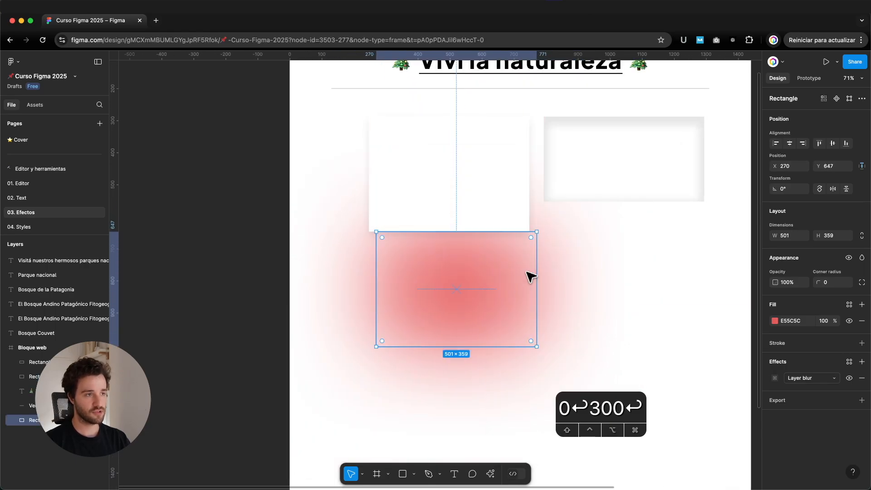
left_click_drag(521, 284, 508, 245)
left_click_drag(479, 295, 483, 257)
scroll(543, 268, "up", 2)
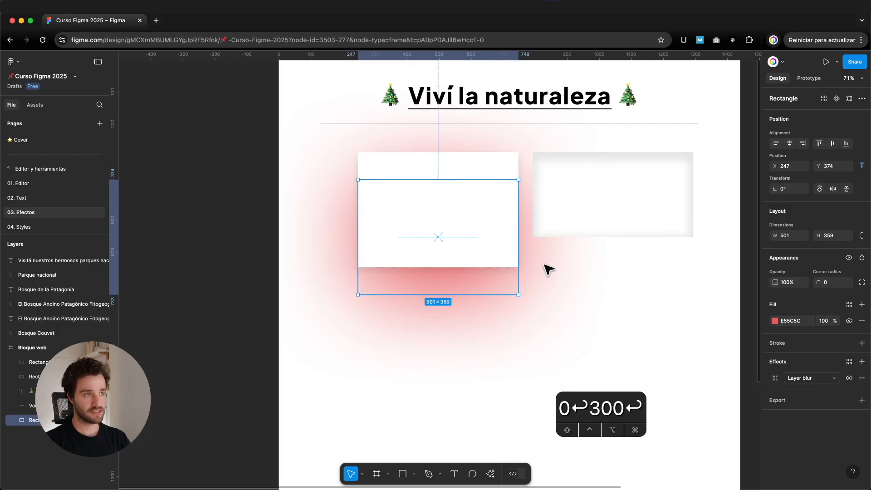
- Duplicate the blurred red rectangle and place the copy below the white rectangle at X 318, Y 681
left_click(542, 268)
left_click(505, 288)
left_click_drag(506, 288, 515, 390)
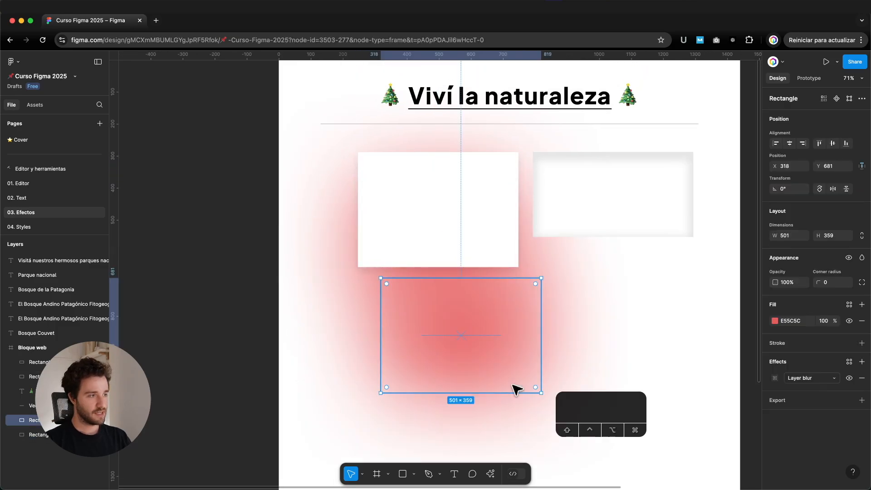
- Switch the red copy's effect to Background blur and move it to X 699, Y 692
scroll(515, 390, "right", 2)
left_click(809, 378)
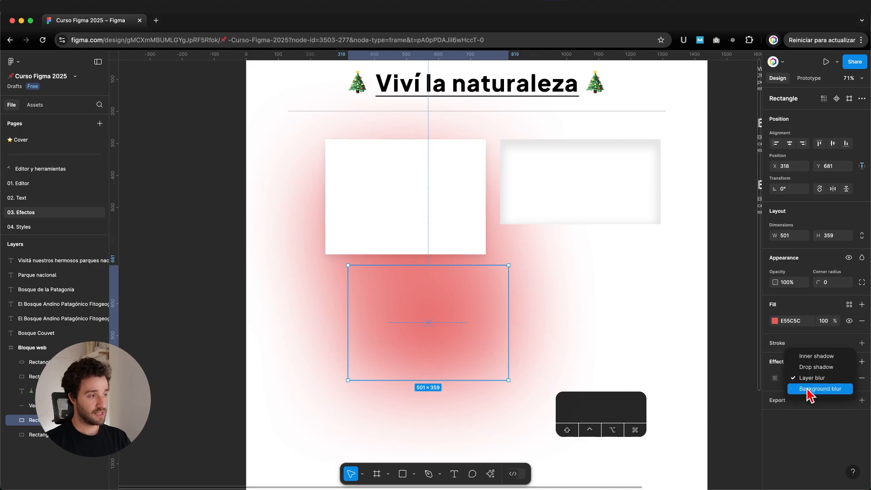
left_click(809, 389)
left_click_drag(481, 325, 576, 305)
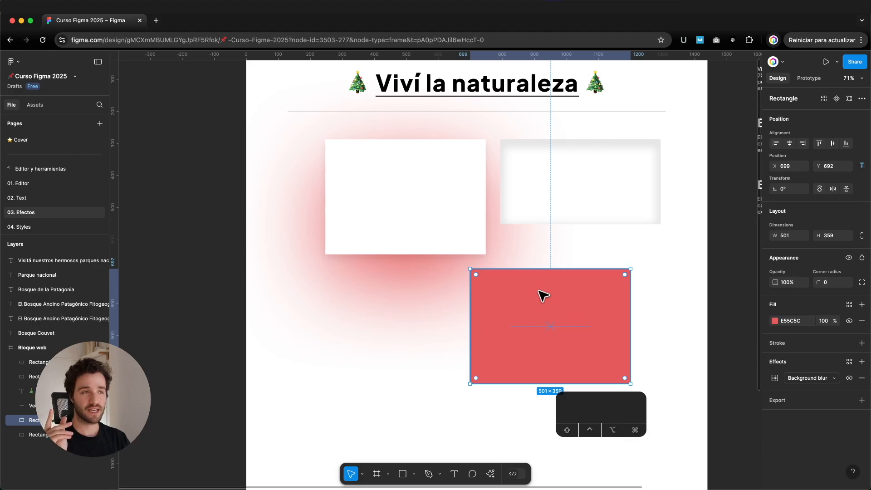
- Duplicate the white drop shadow rectangle into the empty space below, and position the original over the red glow at X 219, Y 288
left_click(426, 221)
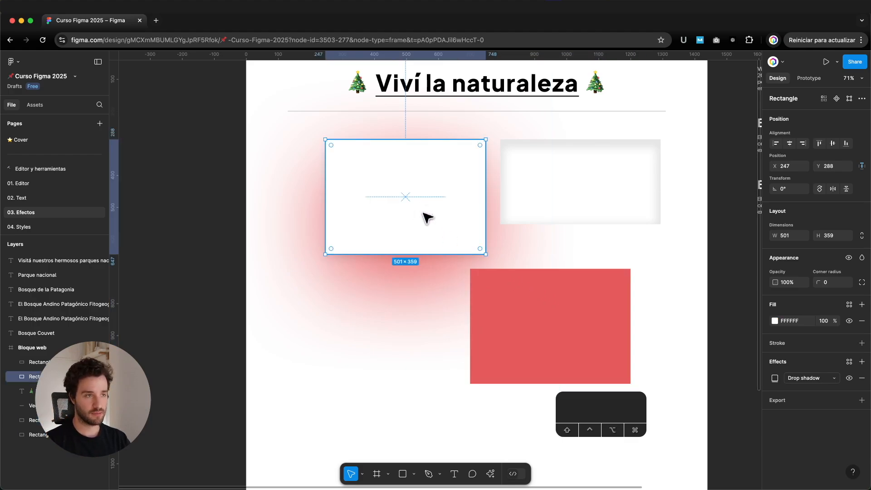
left_click_drag(405, 214, 310, 209)
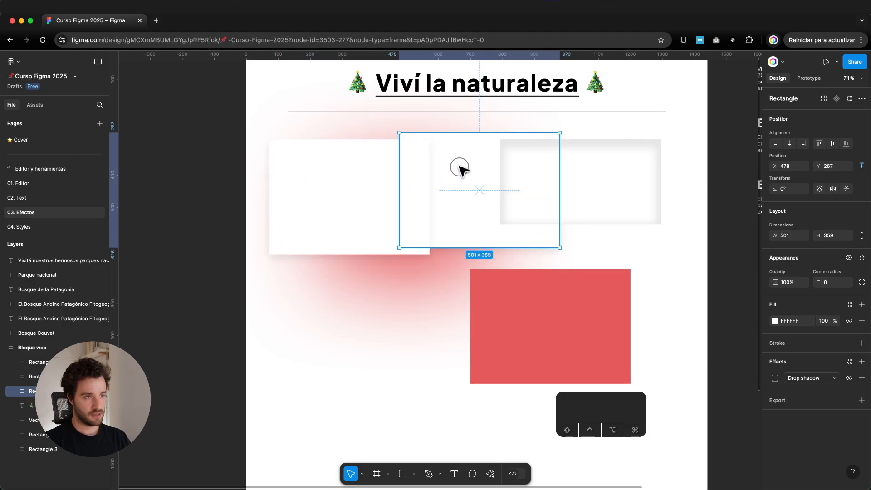
left_click_drag(459, 168, 384, 366)
left_click_drag(370, 192, 417, 193)
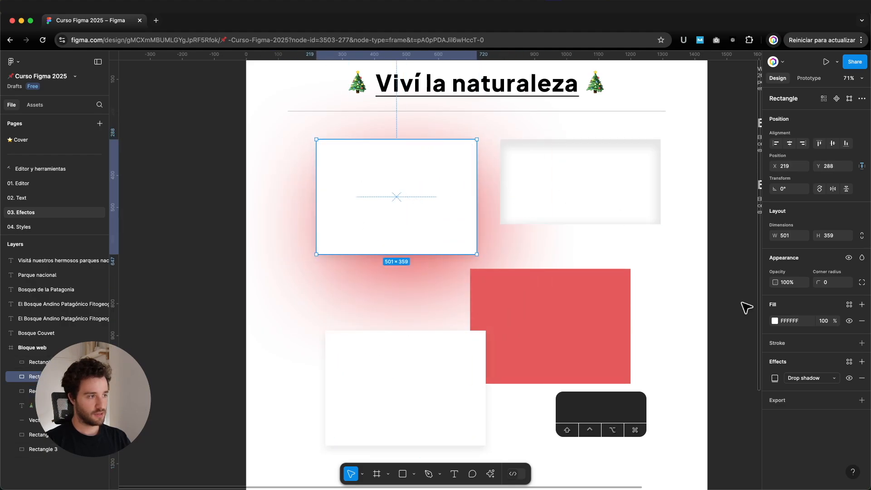
- Switch the effect of the white rectangle over the red glow to Background blur
left_click(819, 379)
left_click(819, 400)
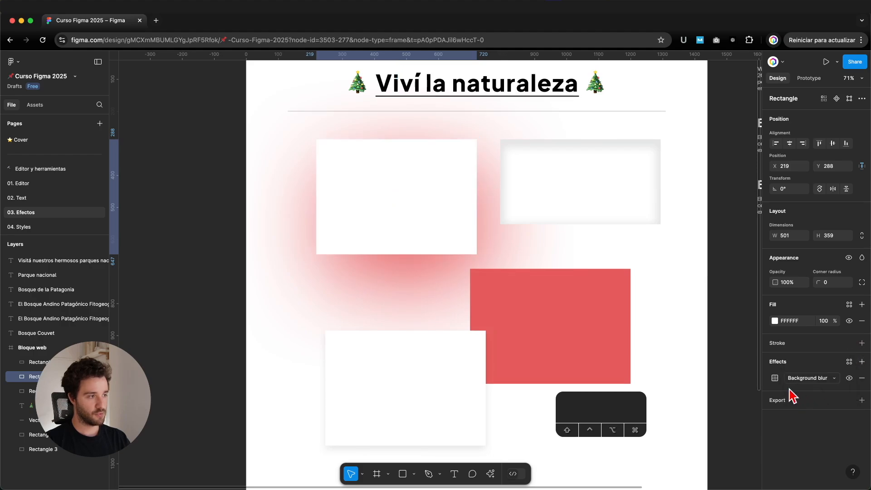
scroll(409, 178, "up", 5)
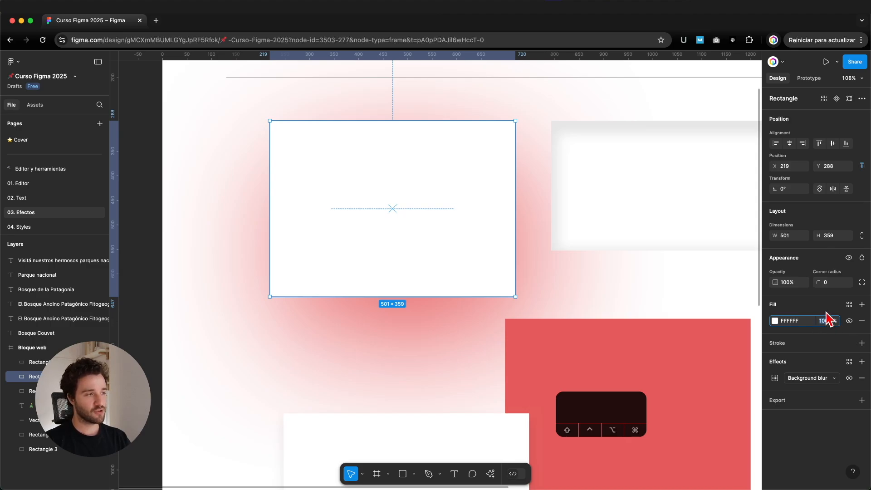
- Set the white rectangle's fill opacity to 70%
left_click_drag(776, 282, 695, 288)
key("super+z")
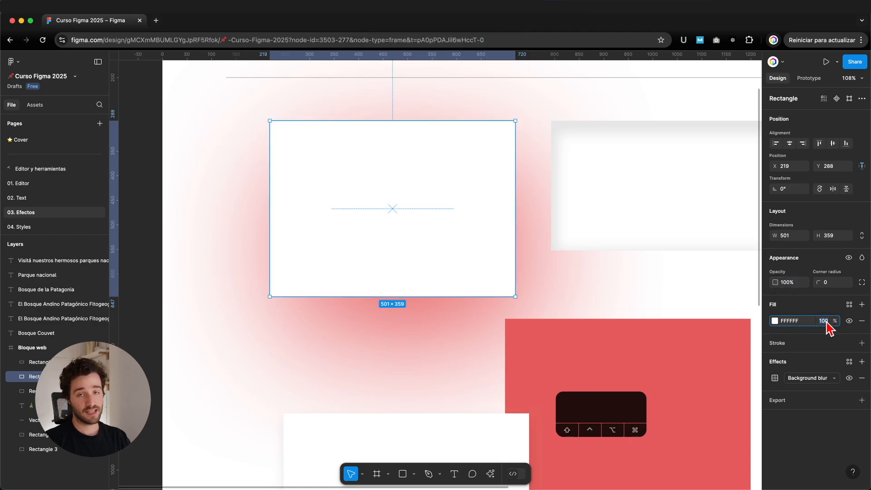
type("70")
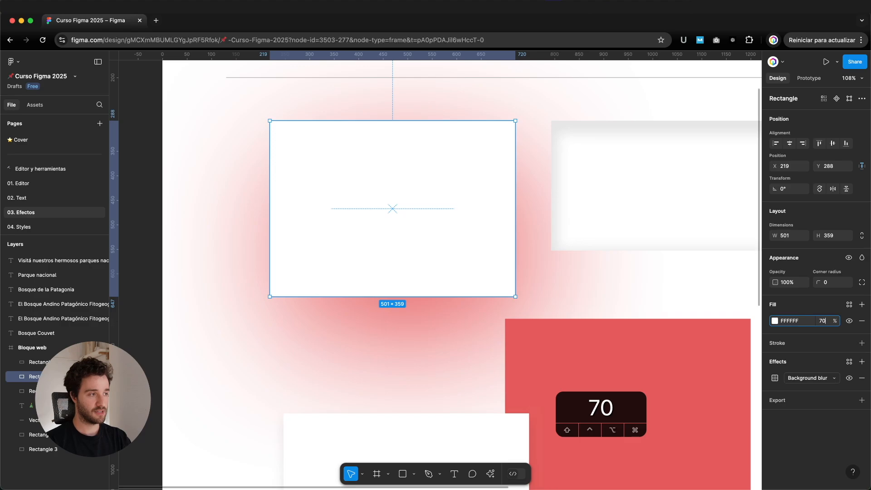
key("Return")
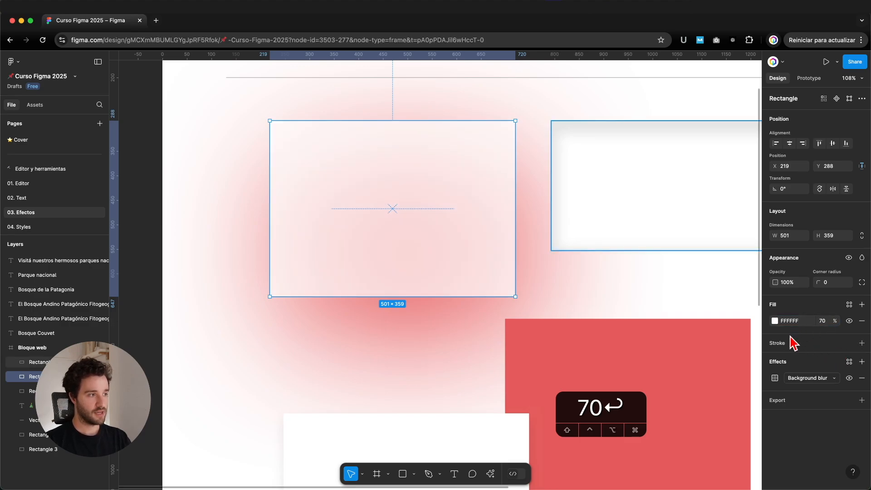
- Set the background blur of the white rectangle over the red glow to 30
left_click(775, 380)
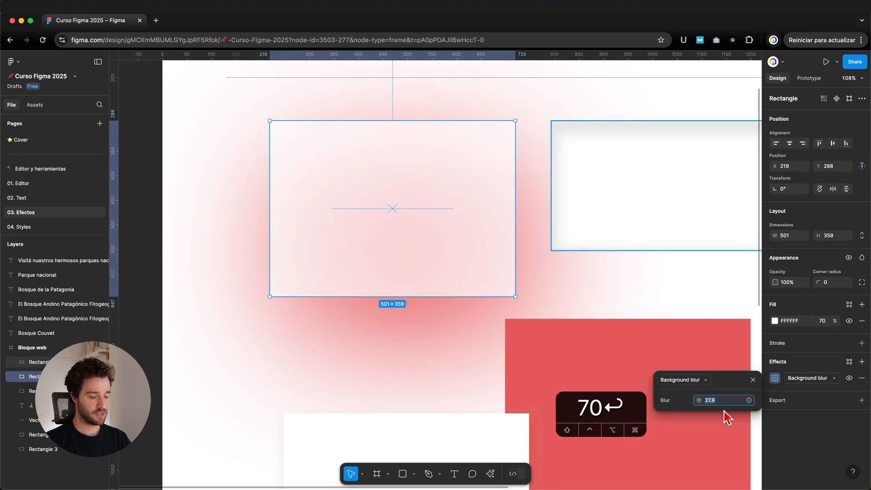
type("30")
key("Return")
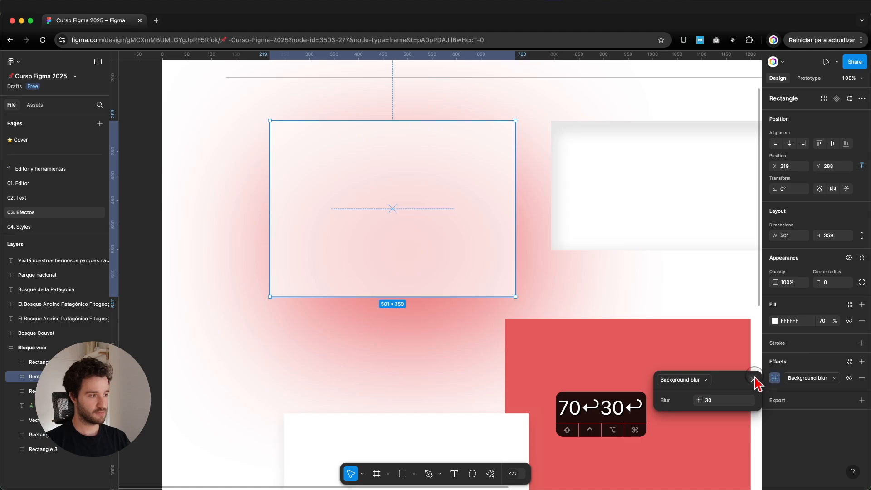
left_click(754, 380)
- Move the solid red rectangle partly beneath the white rectangle at X 417, Y 516, and change its fill to green 5CE59A
left_click(683, 385)
left_click_drag(688, 408, 552, 327)
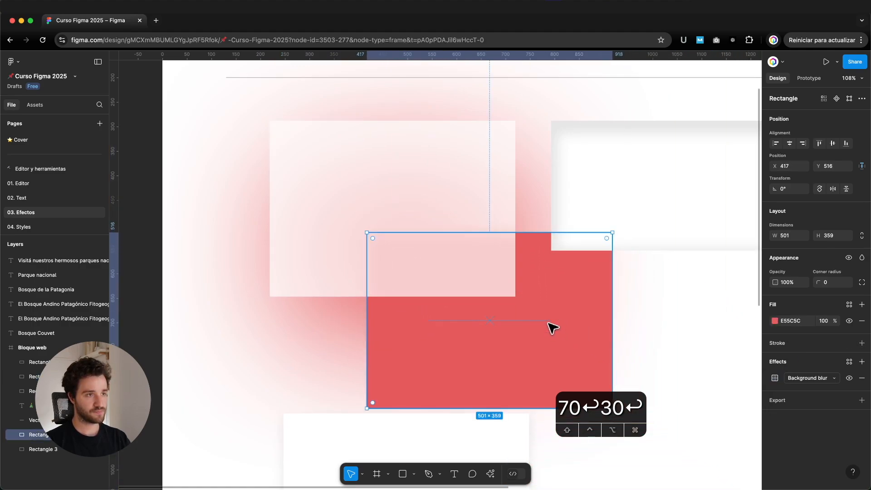
scroll(476, 254, "up", 5)
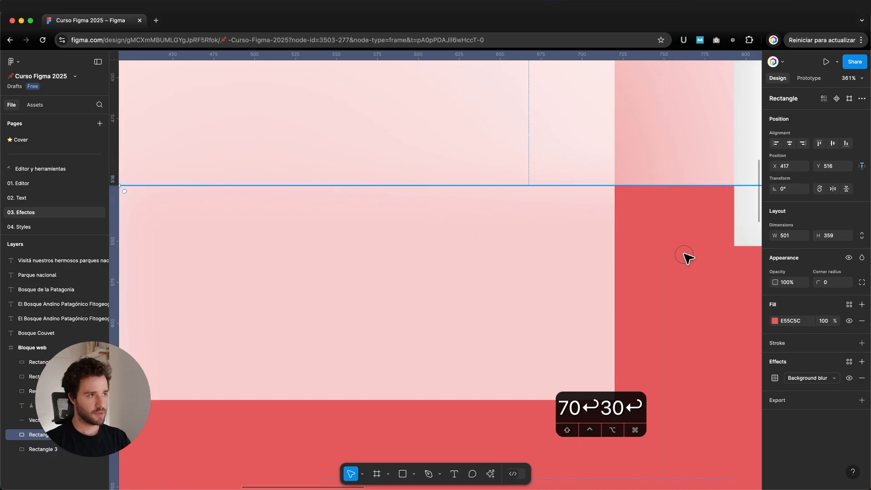
left_click(775, 321)
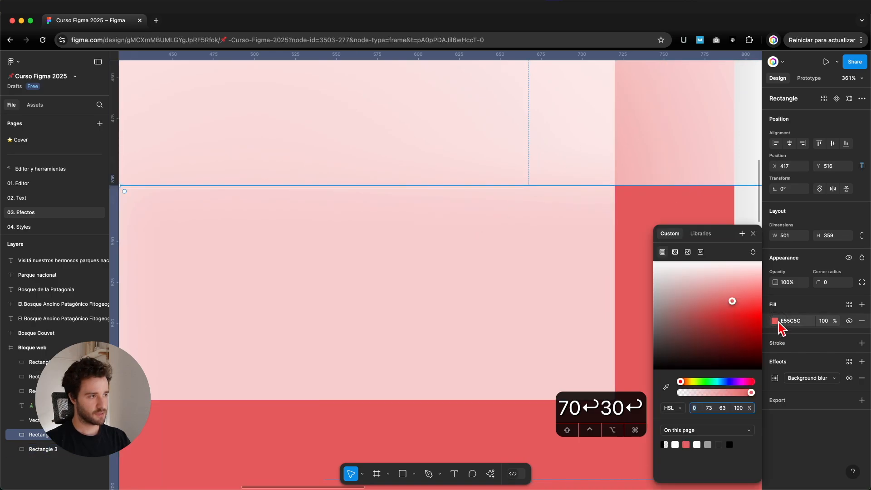
left_click(711, 382)
left_click(671, 163)
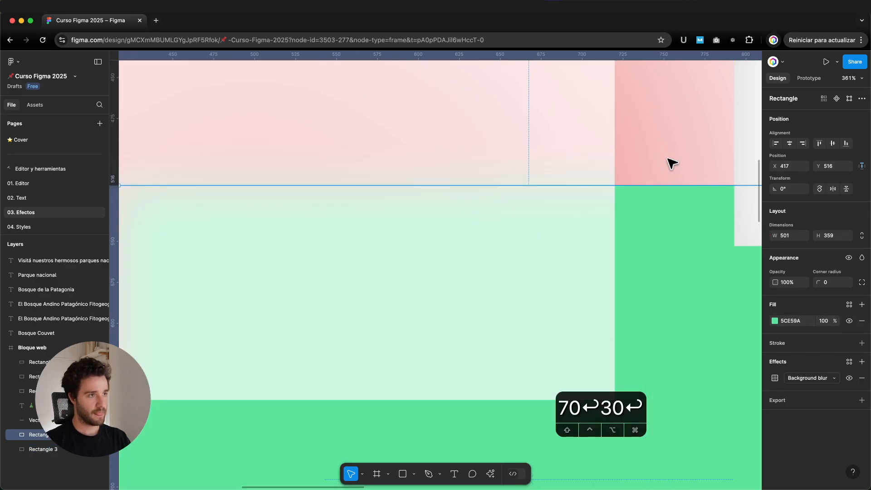
- Set the fill opacity of the white background blur rectangle to 1%
scroll(604, 136, "up", 5)
scroll(605, 136, "down", 1)
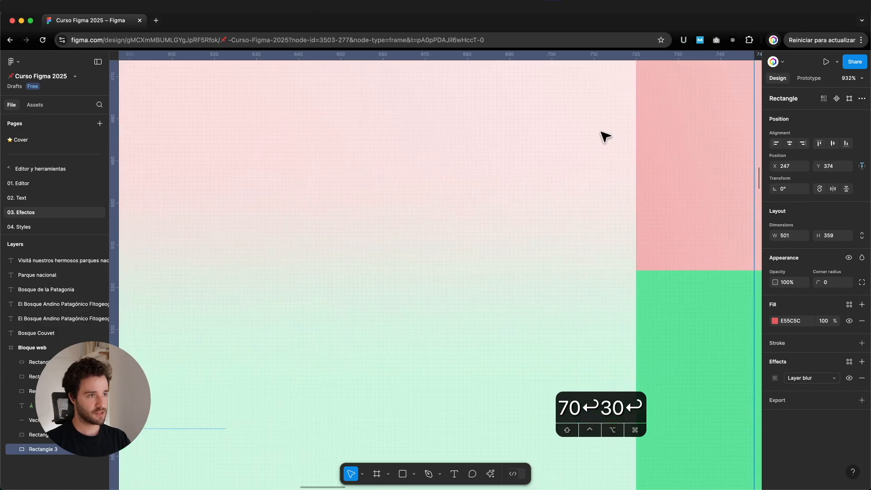
left_click(555, 175)
type("1")
key("Return")
scroll(681, 236, "down", 5)
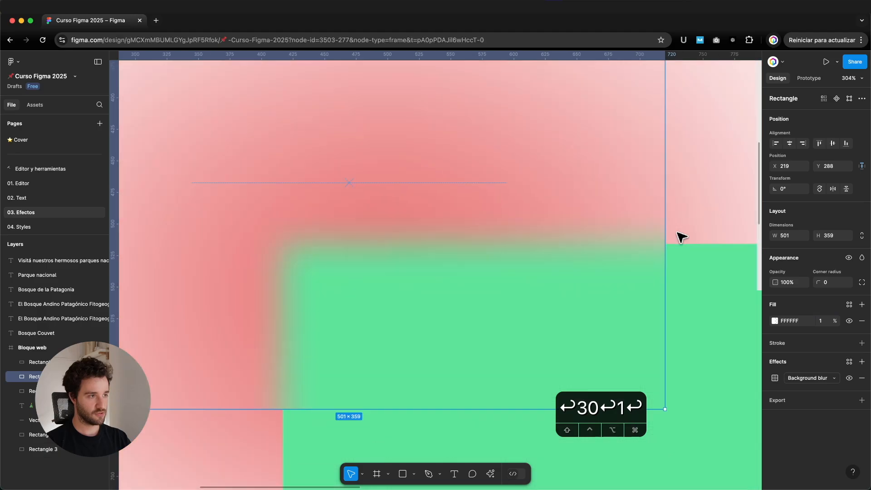
scroll(681, 236, "down", 5)
left_click(361, 311)
scroll(364, 312, "up", 2)
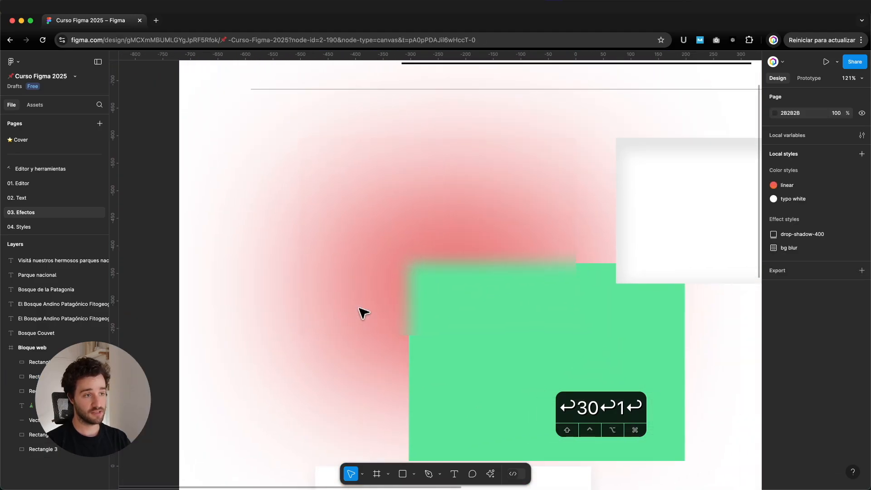
scroll(363, 312, "down", 3)
scroll(412, 248, "up", 1)
- Set the fill opacity of the white background blur rectangle to 5%
left_click(417, 249)
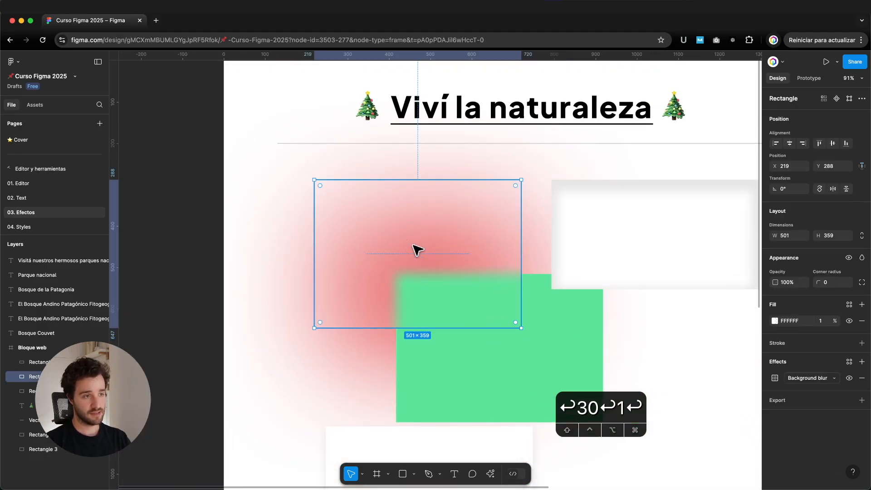
left_click(825, 322)
type("5")
key("Return")
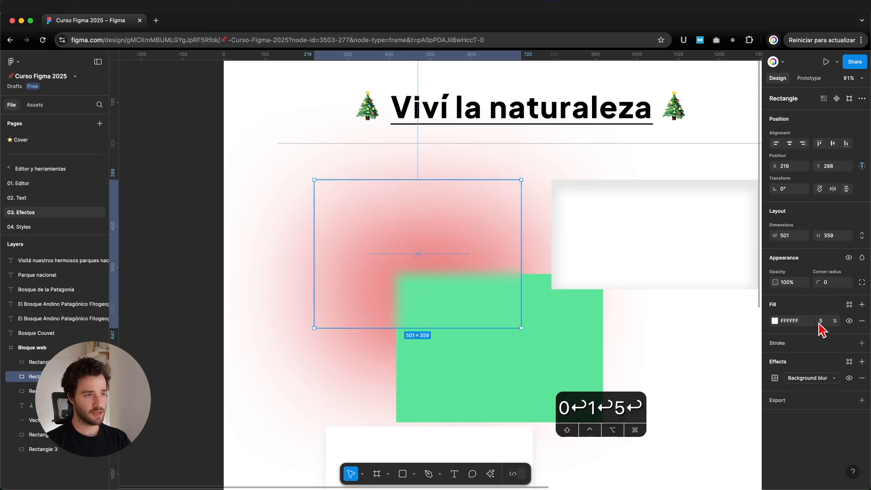
left_click(697, 315)
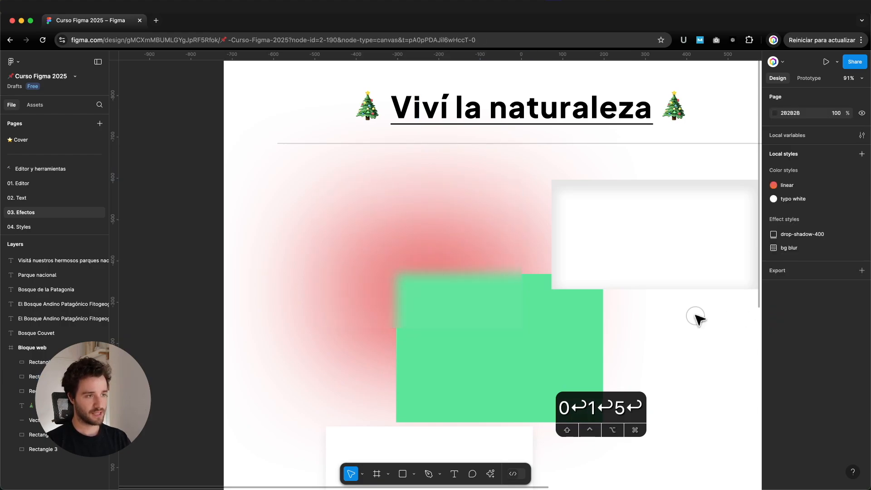
- Set the fill opacity of the white background blur rectangle to 20%
left_click(475, 245)
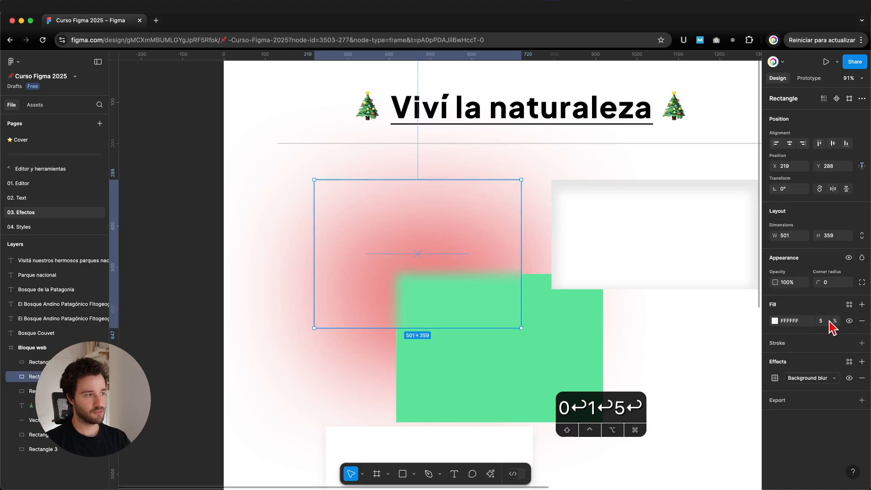
type("20")
key("Return")
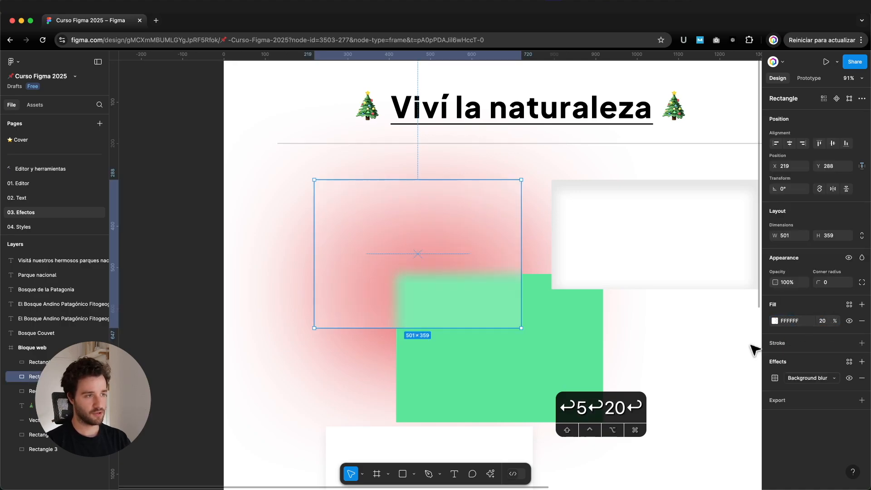
left_click(704, 354)
- Place the background blur rectangle at the frame's top edge and resize it into a full-width 1440 × 64 bar at X 0, Y 0
left_click_drag(432, 224, 383, 156)
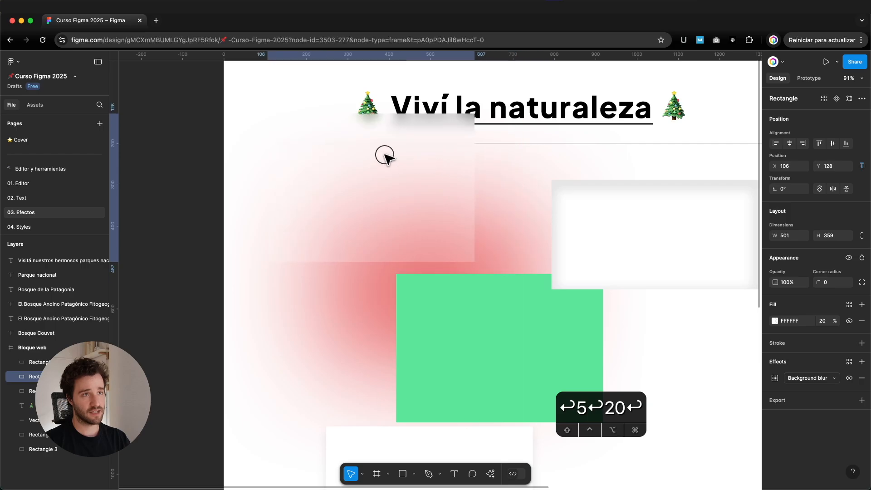
scroll(383, 159, "down", 5)
scroll(385, 166, "down", 3)
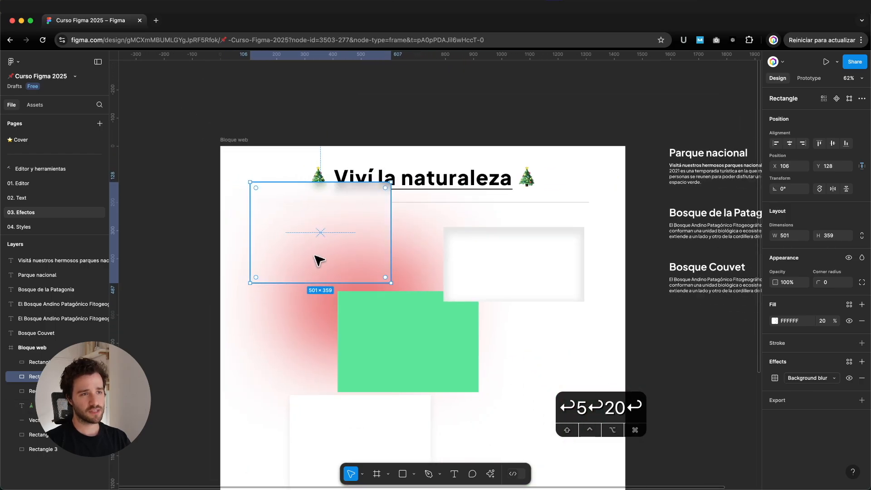
left_click_drag(315, 247, 305, 229)
left_click_drag(360, 246, 620, 159)
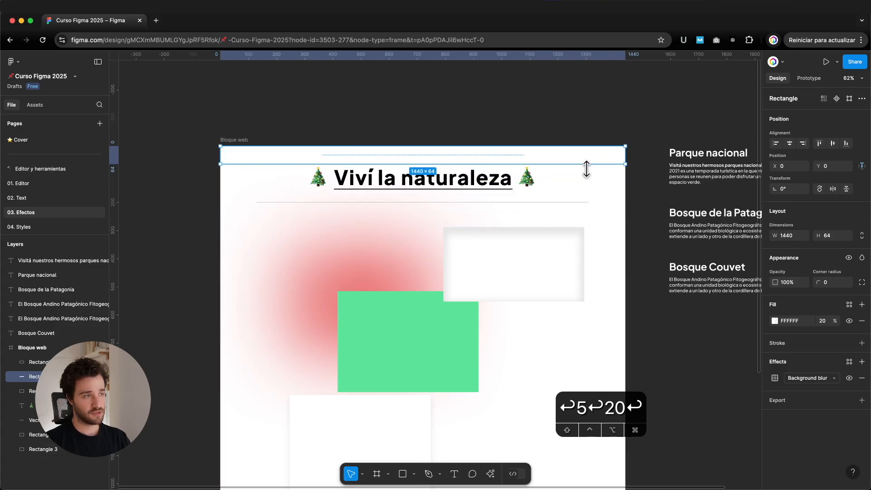
- Move the full-width background blur bar down over the red glow to Y 256
scroll(453, 161, "up", 3)
scroll(451, 161, "down", 2)
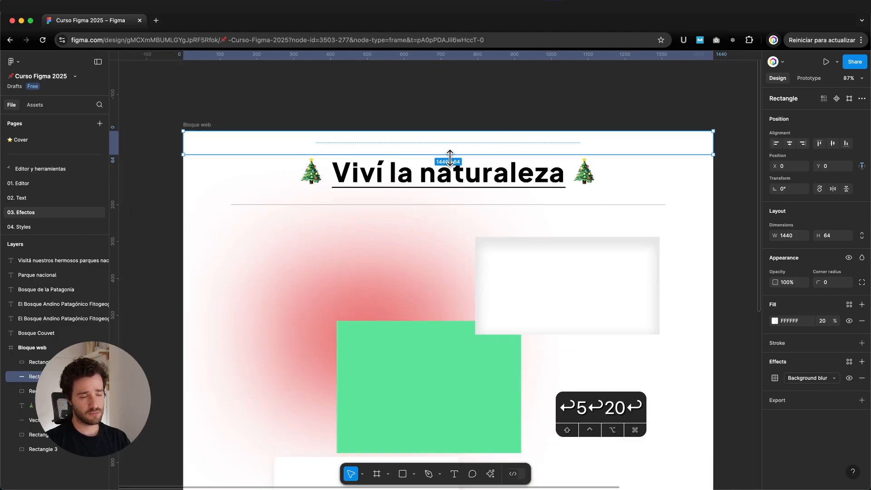
left_click_drag(312, 142, 317, 227)
scroll(317, 228, "down", 3)
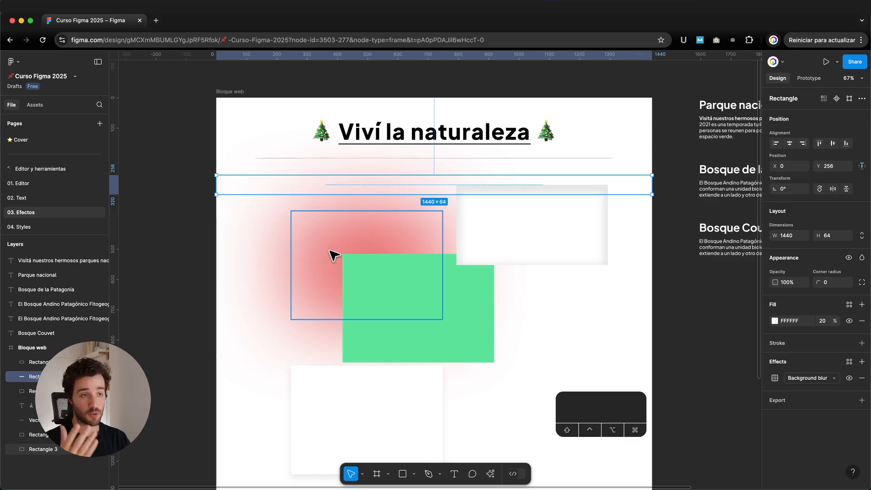
left_click(325, 229)
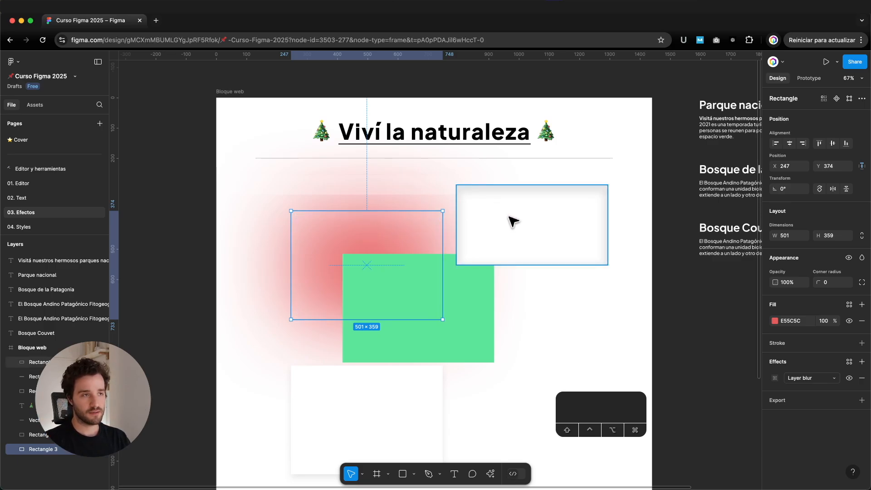
left_click(544, 330)
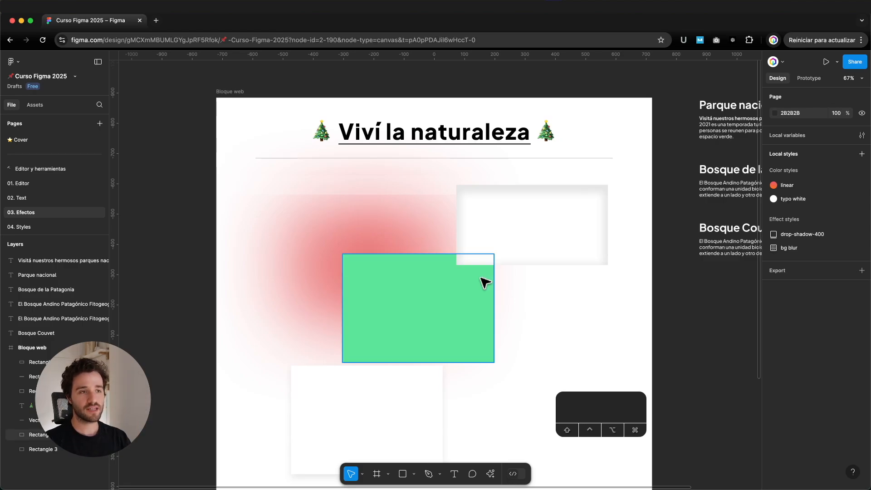
left_click(372, 218)
- Shorten the background blur bar from both ends to a width of 860
left_click(386, 191)
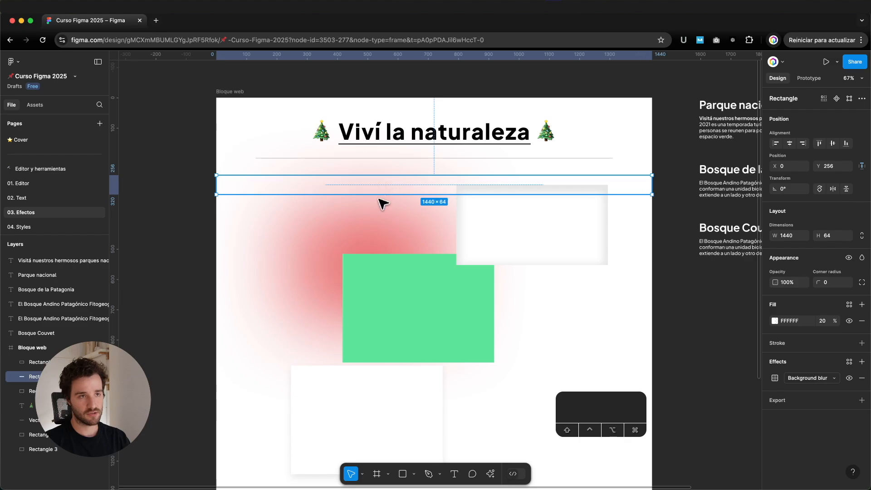
left_click_drag(653, 188, 608, 189)
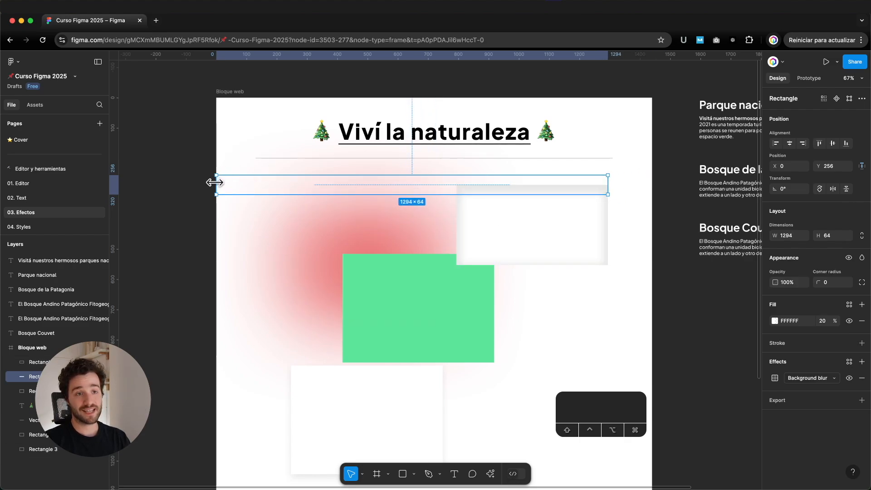
left_click_drag(217, 184, 451, 178)
- Shift the layer-blurred red rectangle slightly to the right, and position the background blur bar over it at X 208, Y 365
left_click(415, 220)
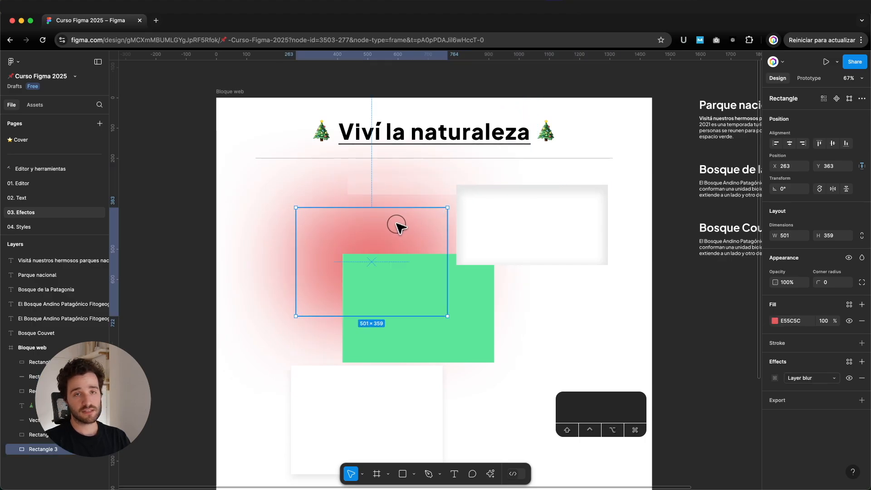
left_click_drag(398, 224, 421, 227)
left_click_drag(436, 193, 368, 225)
- Examine the available effect types for the white drop shadow rectangle below the green one, keeping Drop shadow
scroll(366, 222, "down", 5)
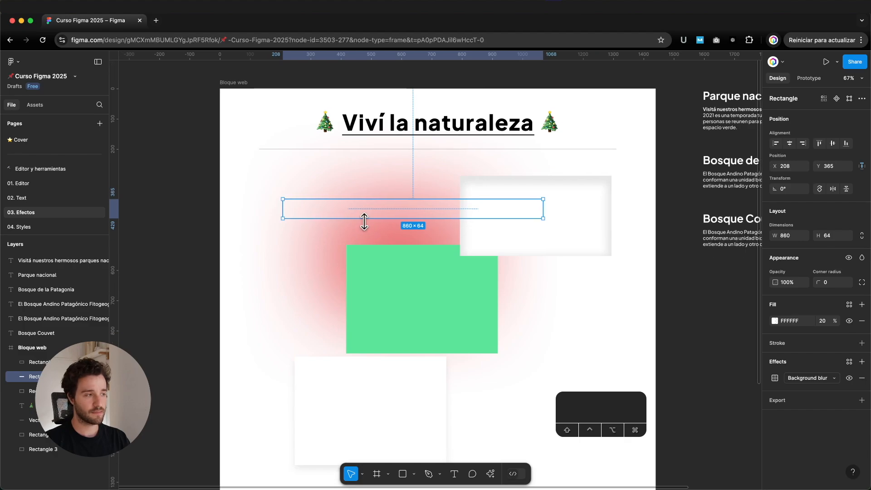
scroll(399, 278, "left", 2)
left_click(405, 291)
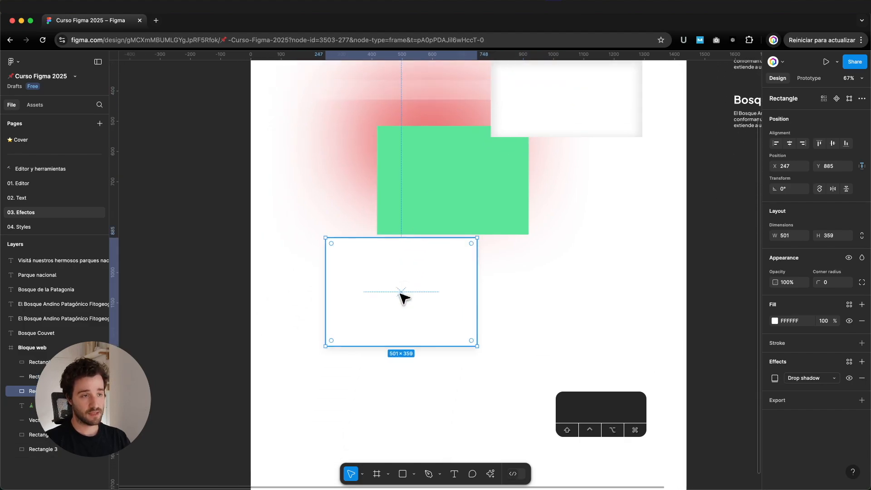
scroll(530, 303, "down", 2)
scroll(530, 304, "left", 1)
scroll(454, 276, "up", 5)
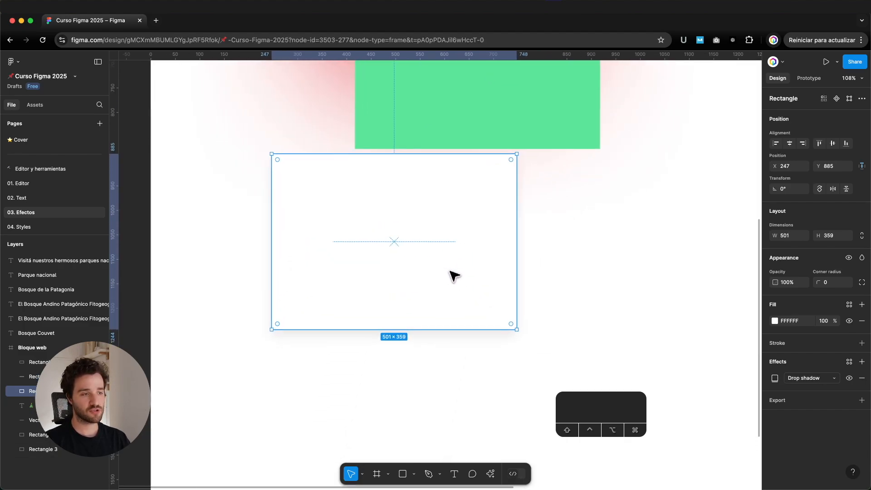
left_click(812, 379)
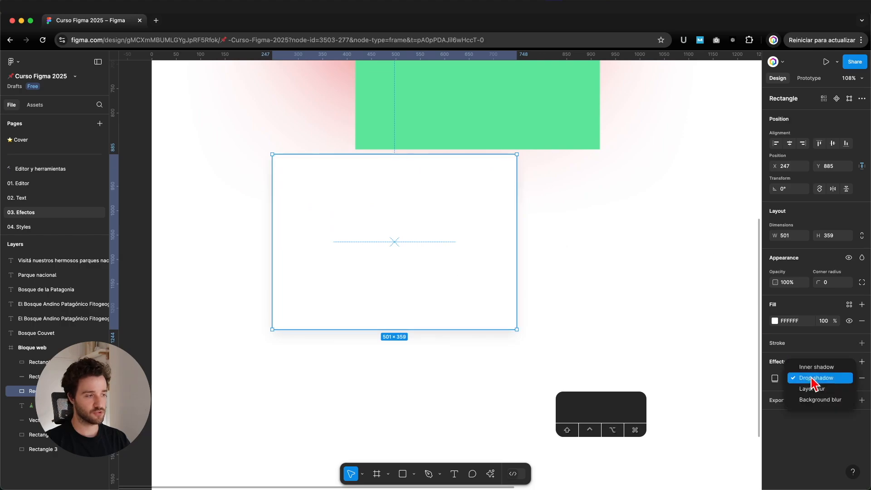
left_click(813, 379)
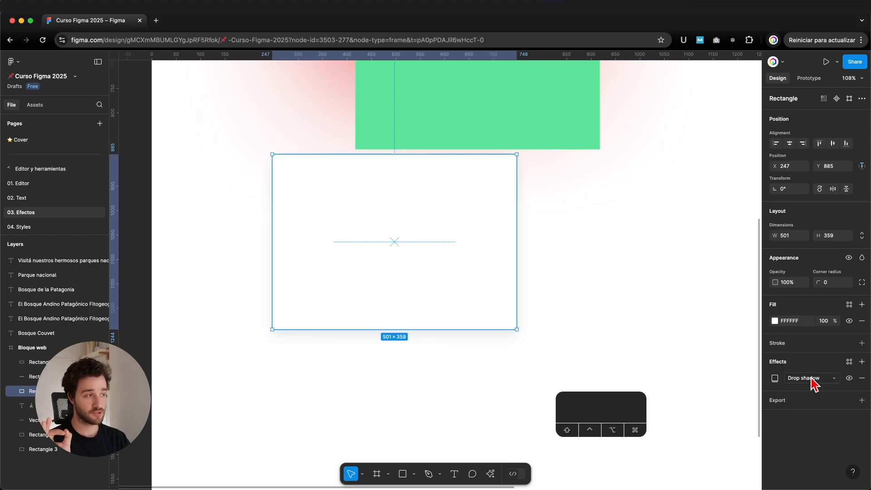
left_click(559, 284)
left_click(471, 292)
left_click(801, 379)
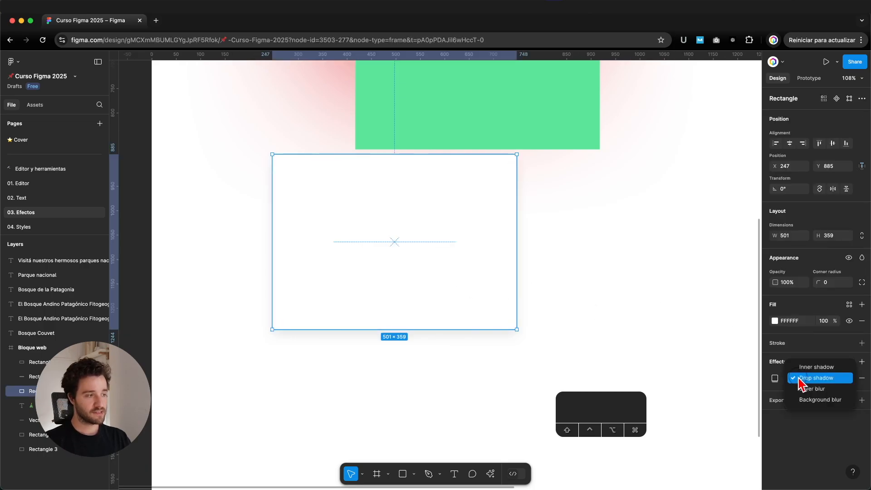
left_click(800, 379)
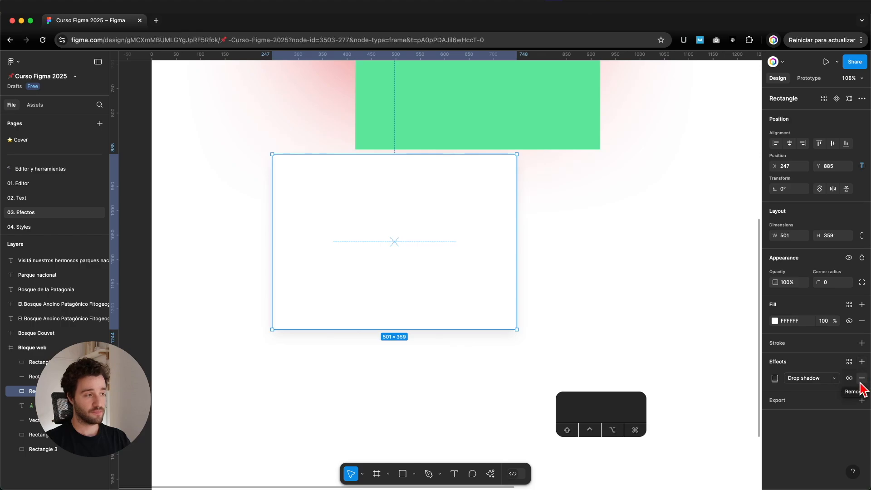
- Toggle the visibility of the white rectangle's drop shadow off and on to compare, leaving it shown
left_click(851, 379)
left_click(851, 379)
left_click(851, 379)
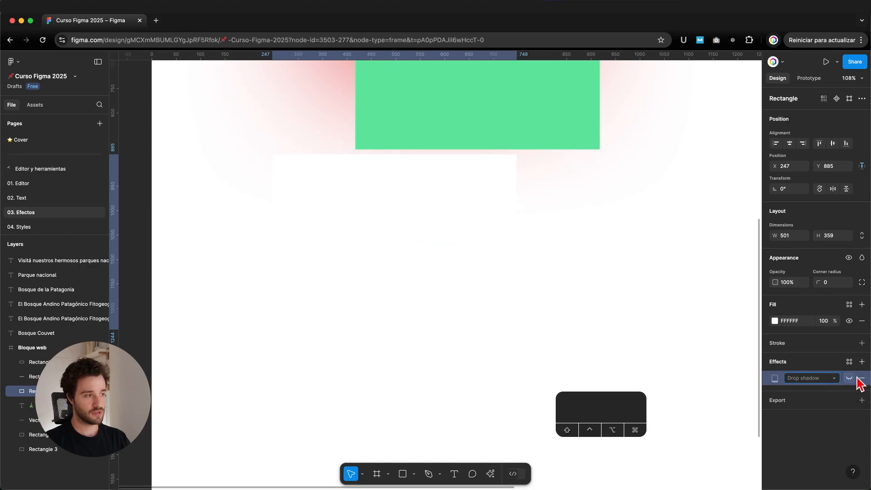
left_click(849, 381)
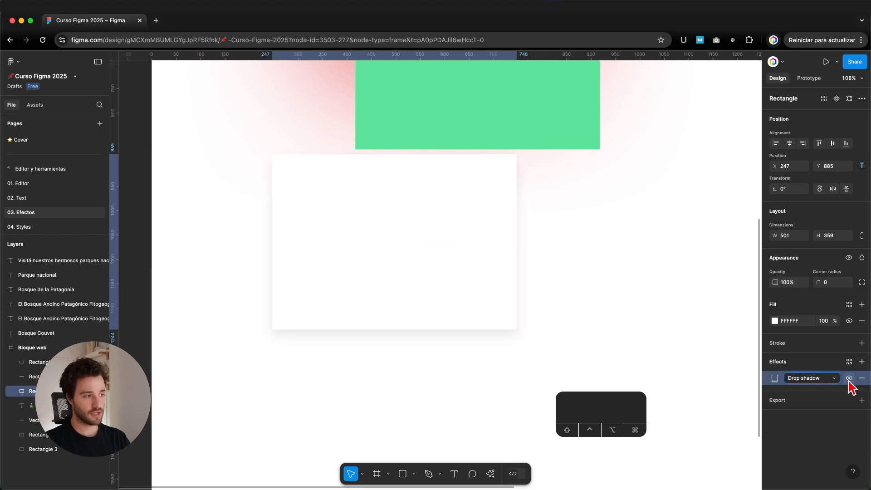
left_click(628, 350)
scroll(460, 292, "up", 4)
scroll(463, 291, "down", 2)
left_click(464, 290)
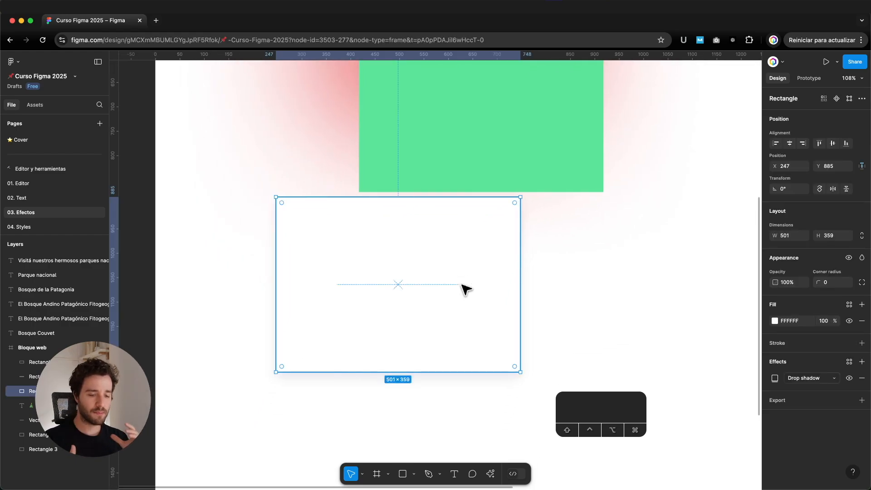
left_click(610, 360)
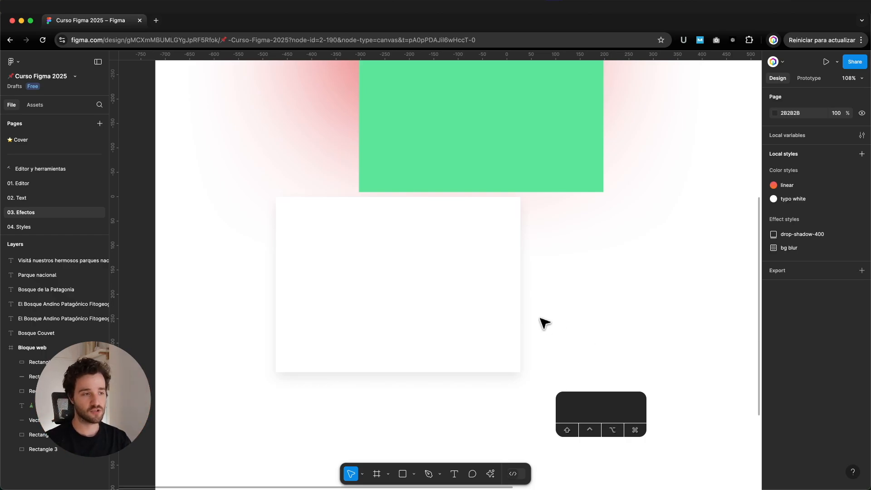
- Add a second drop shadow to the white rectangle below the green one
left_click(518, 321)
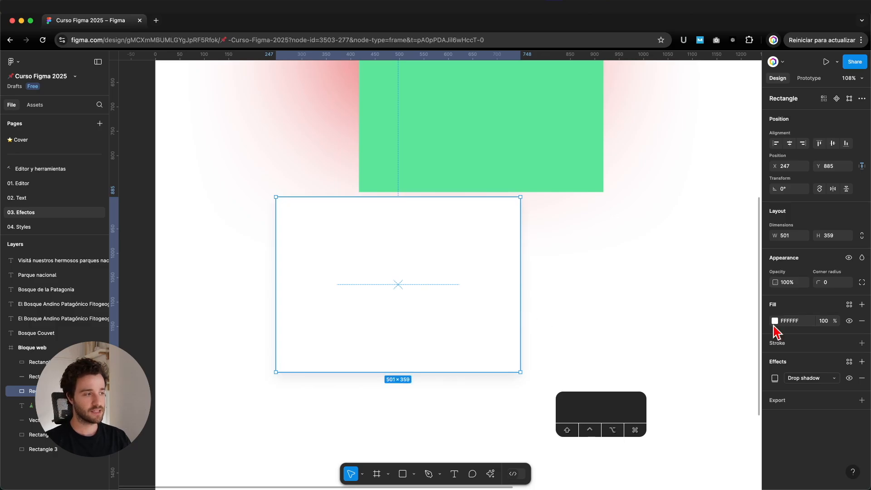
scroll(456, 318, "down", 1)
left_click(447, 404)
left_click(461, 356)
left_click(461, 401)
left_click(490, 339)
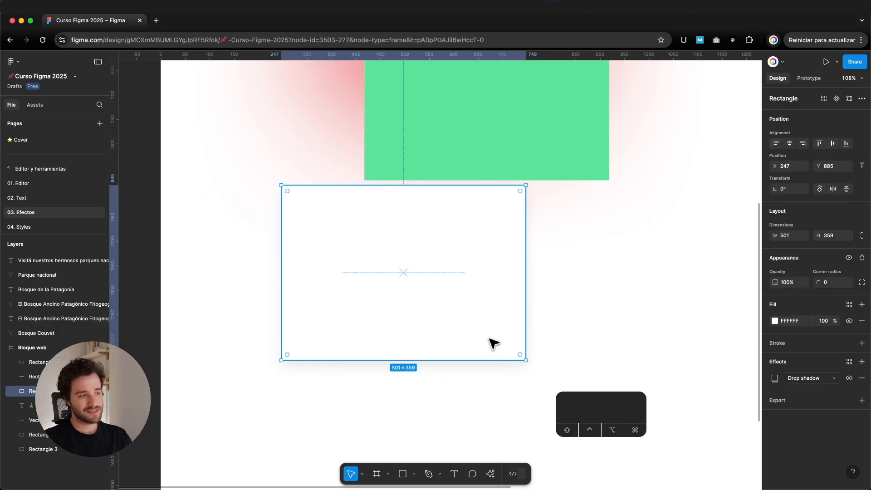
left_click(493, 375)
left_click(492, 346)
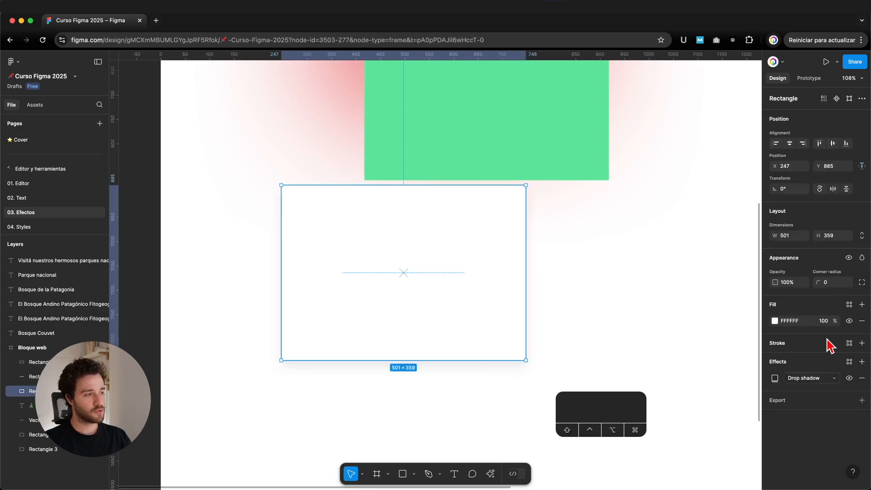
left_click(861, 362)
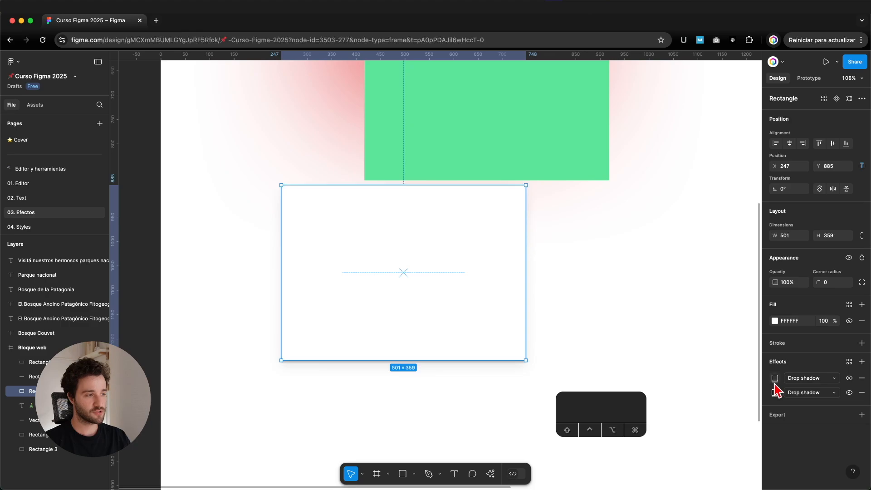
- Adjust the newly added drop shadow to Y offset 3, blur 6.5 and 15% opacity
scroll(435, 372, "up", 5)
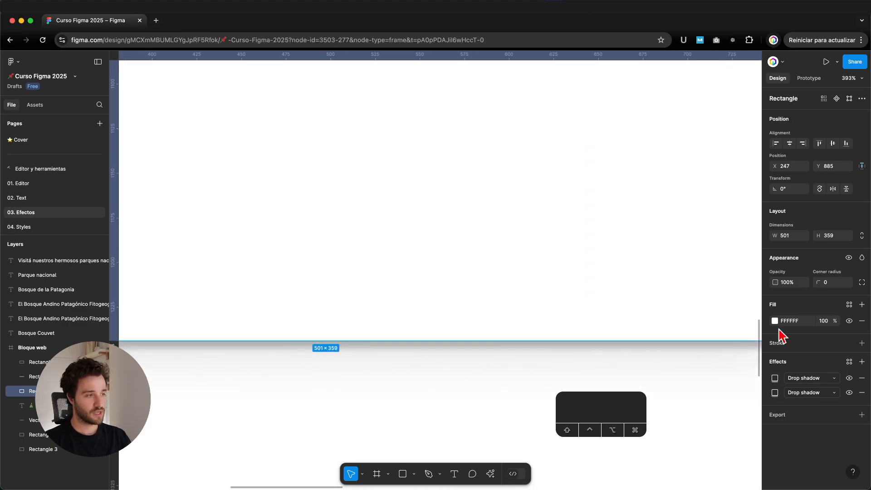
left_click(775, 378)
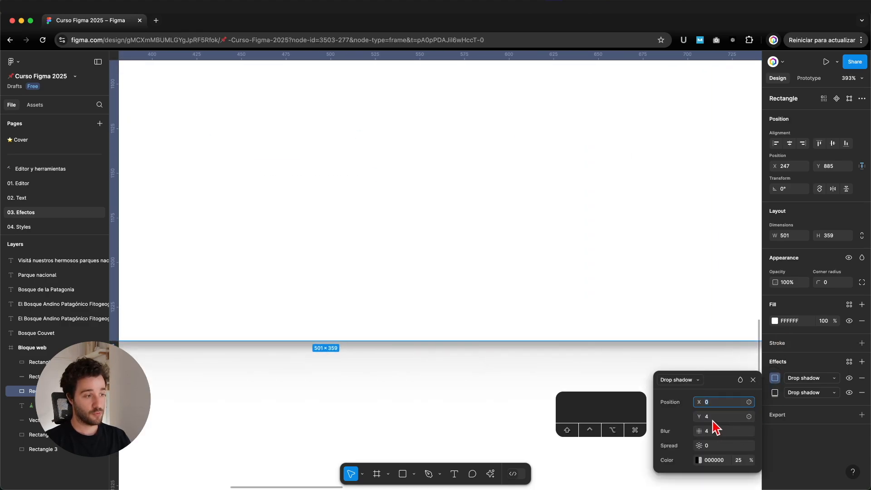
left_click_drag(700, 417, 724, 428)
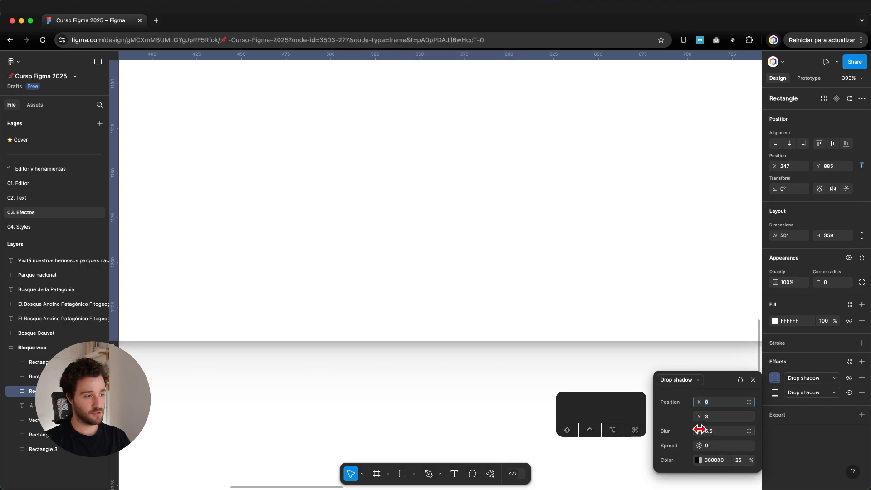
left_click(739, 460)
type("15")
key("Return")
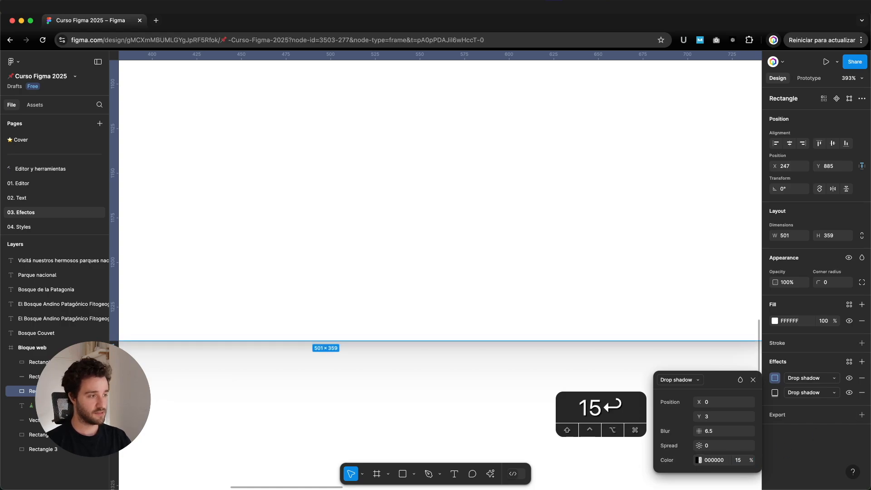
left_click(753, 380)
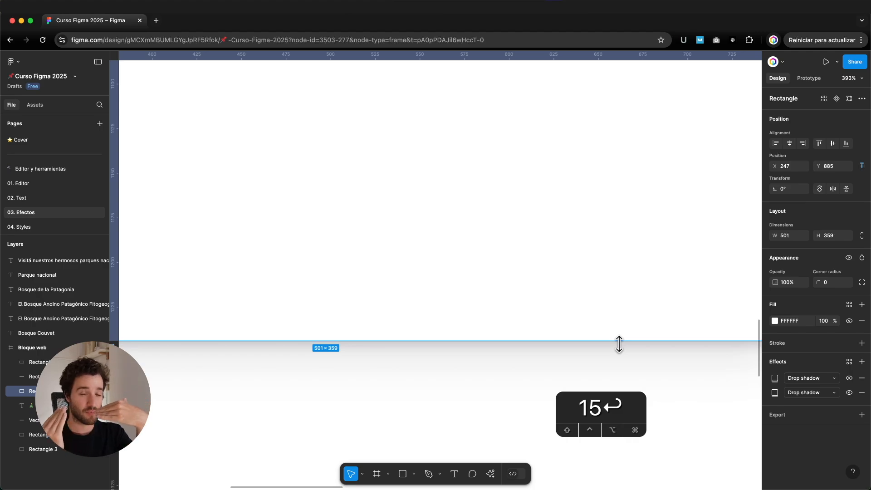
- Add a third drop shadow to the white rectangle and move its original, softest shadow to the middle of the effects order
key("fn")
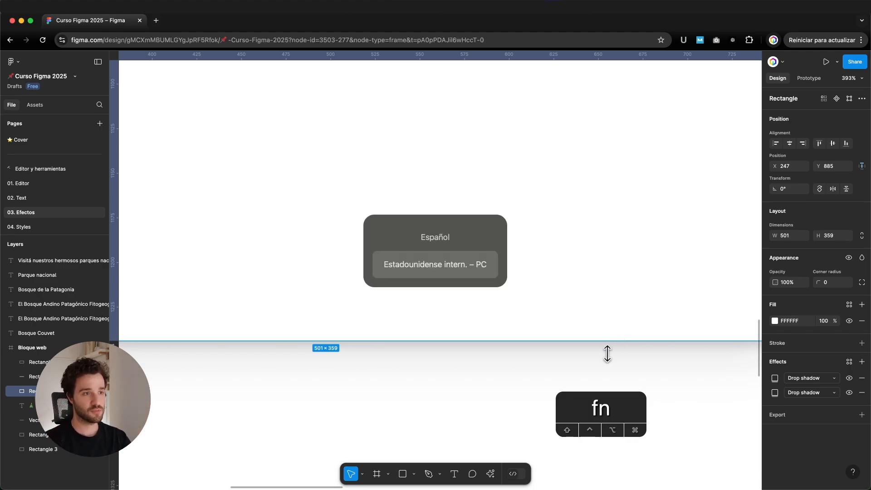
scroll(614, 334, "down", 5)
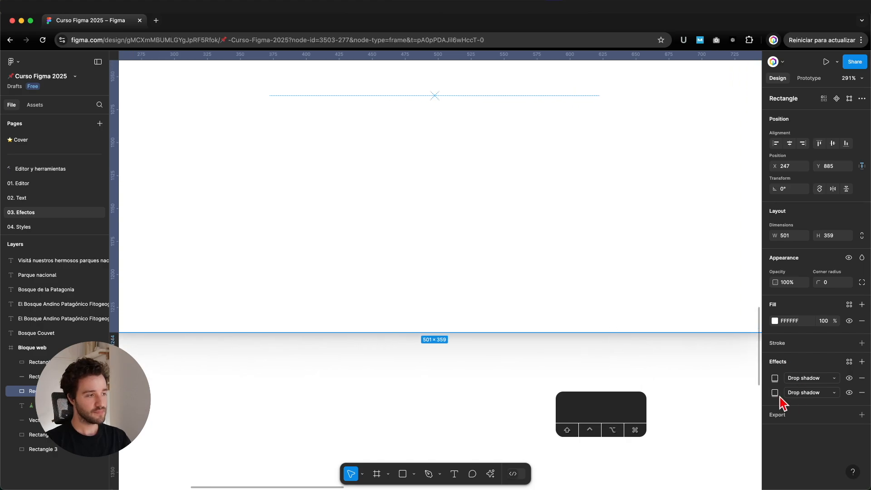
left_click(863, 362)
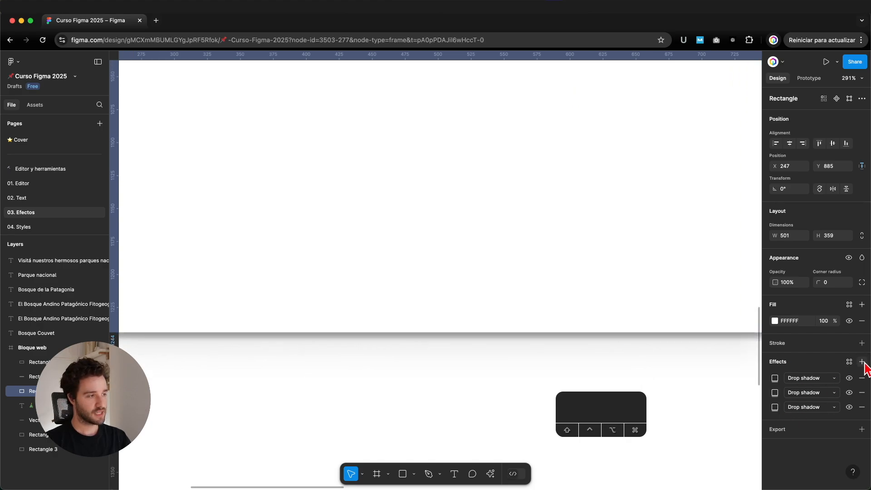
left_click(775, 407)
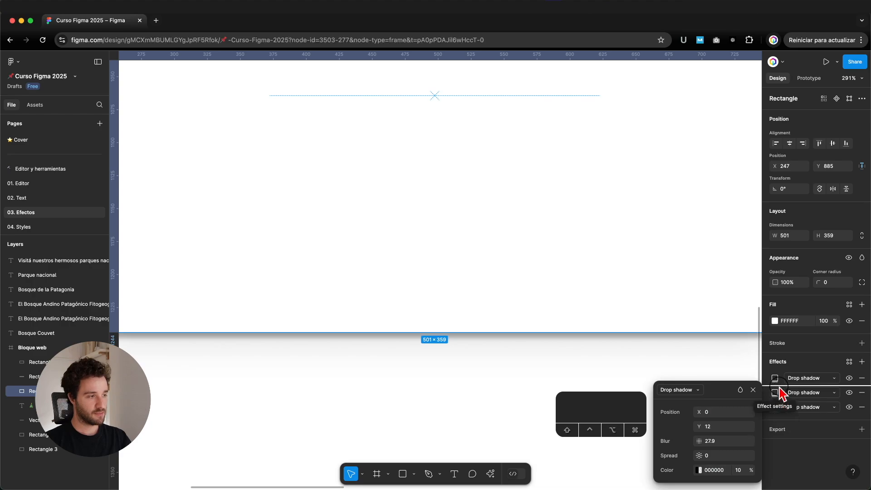
- Set the middle drop shadow's Y offset to 8
left_click(776, 393)
left_click(775, 393)
left_click(711, 430)
type("8")
key("Return")
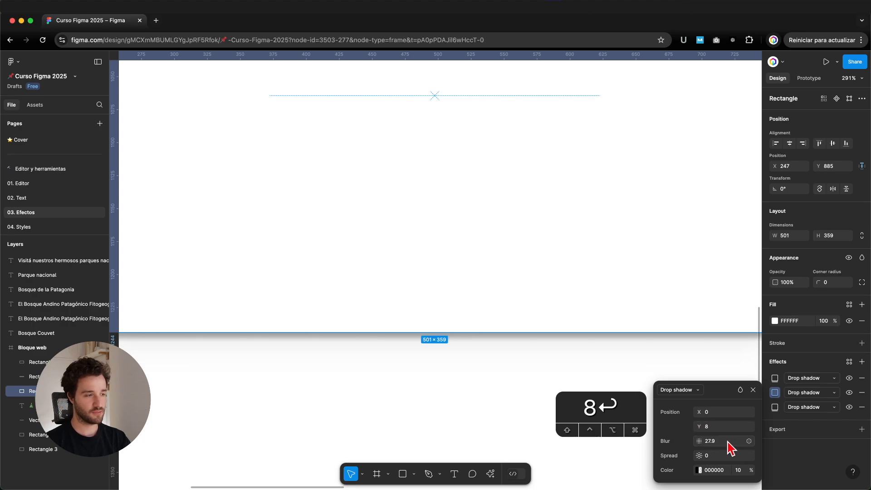
- Set the lowest-listed drop shadow's Y offset to 16 and its blur to 15
left_click(775, 378)
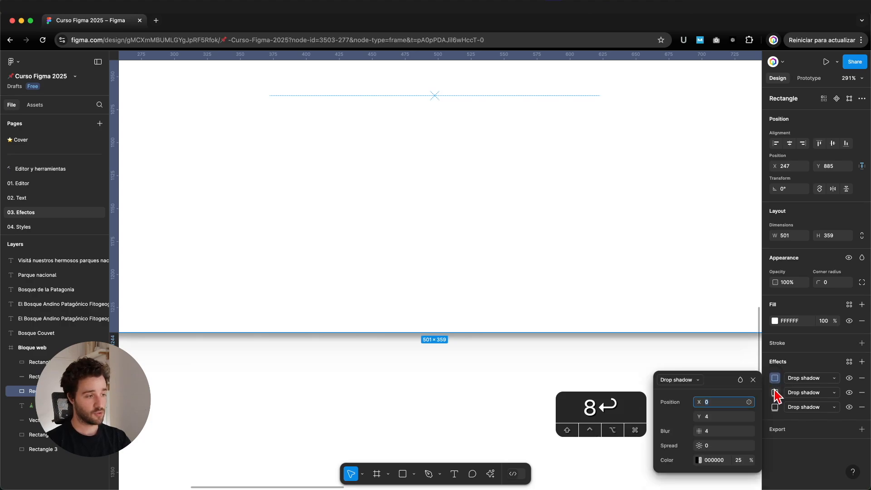
left_click(775, 393)
left_click(775, 407)
left_click(776, 408)
left_click(722, 427)
type("16")
key("Return")
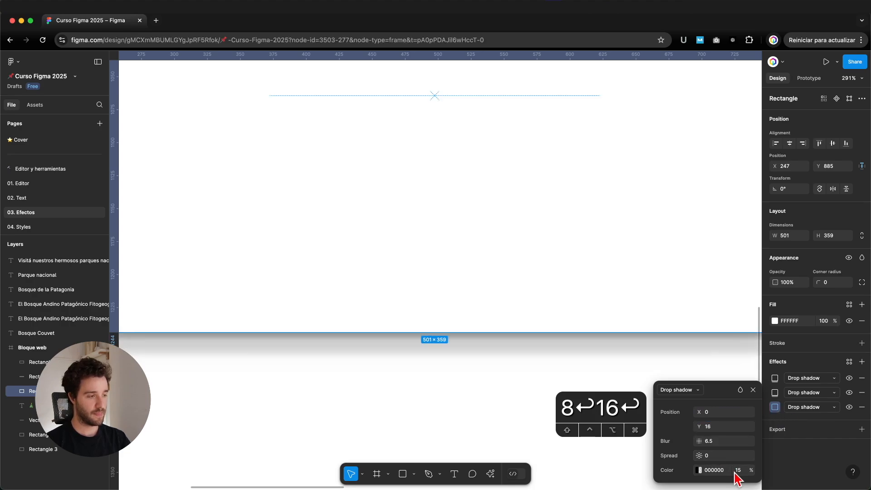
left_click_drag(699, 441, 779, 430)
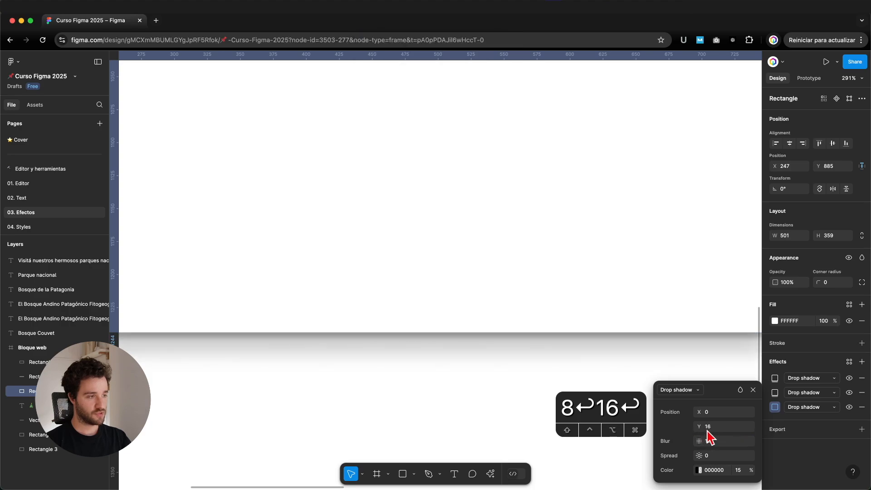
- Set the middle drop shadow's blur to 15
left_click(776, 393)
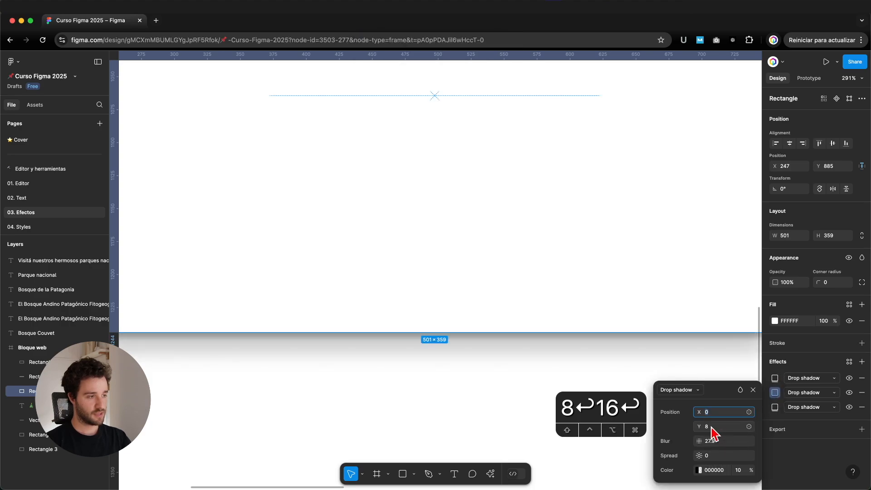
left_click(712, 442)
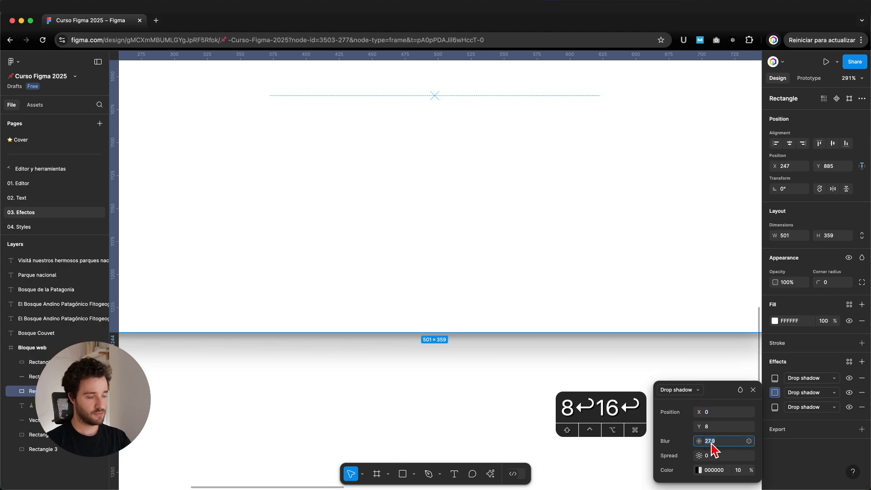
type("15")
key("Return")
- Set the blur of the drop shadow with Y offset 16 to 25
left_click(776, 407)
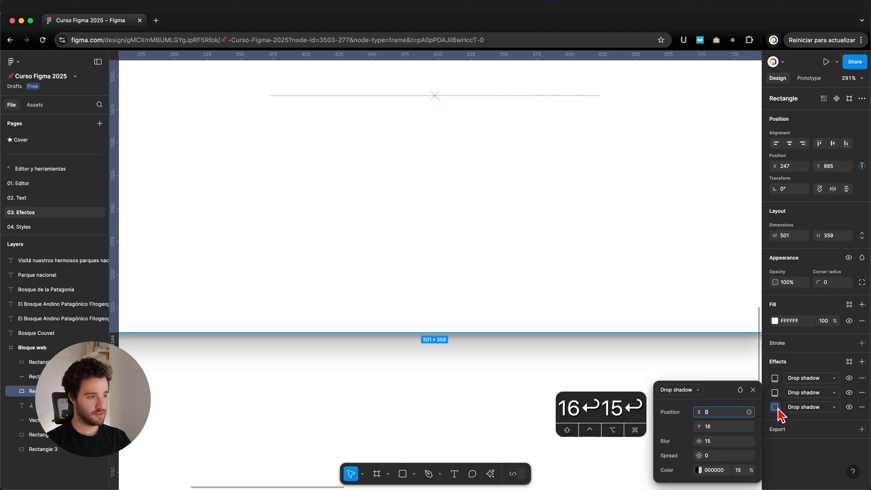
left_click(709, 443)
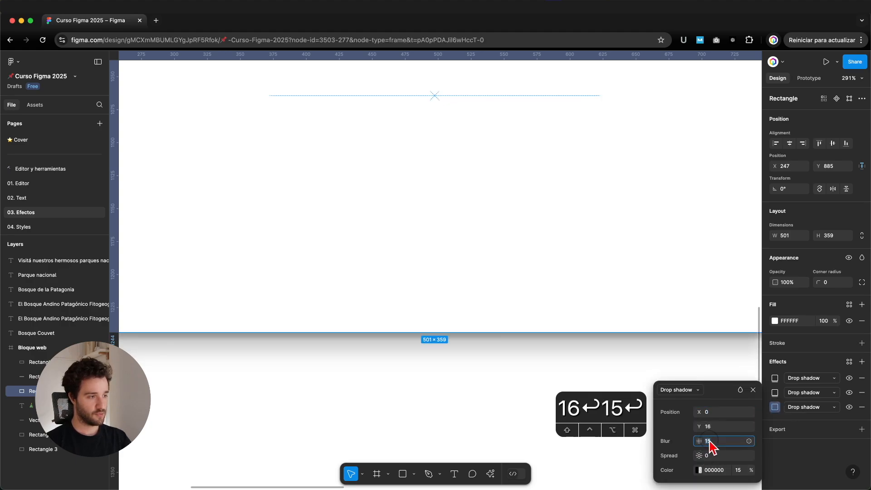
type("3")
key("BackSpace")
type("25")
key("Return")
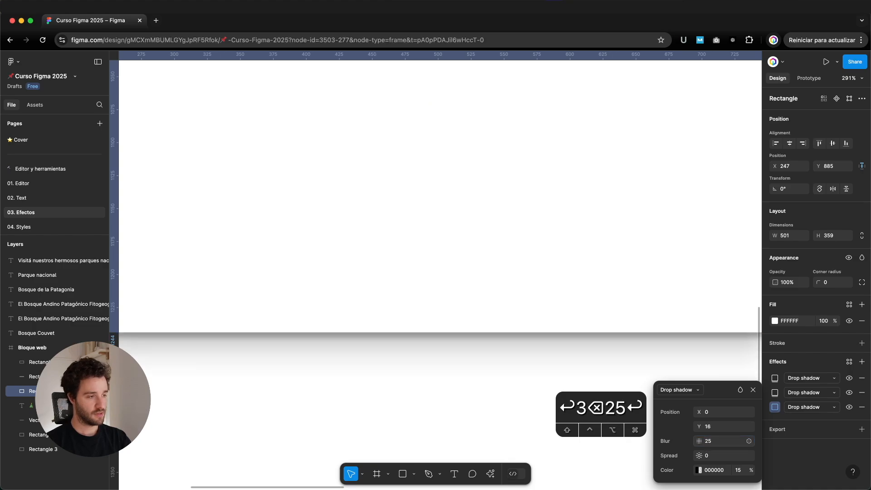
- Set the opacity to 7% on the middle drop shadow and 9% on the one with Y offset 16
left_click(777, 393)
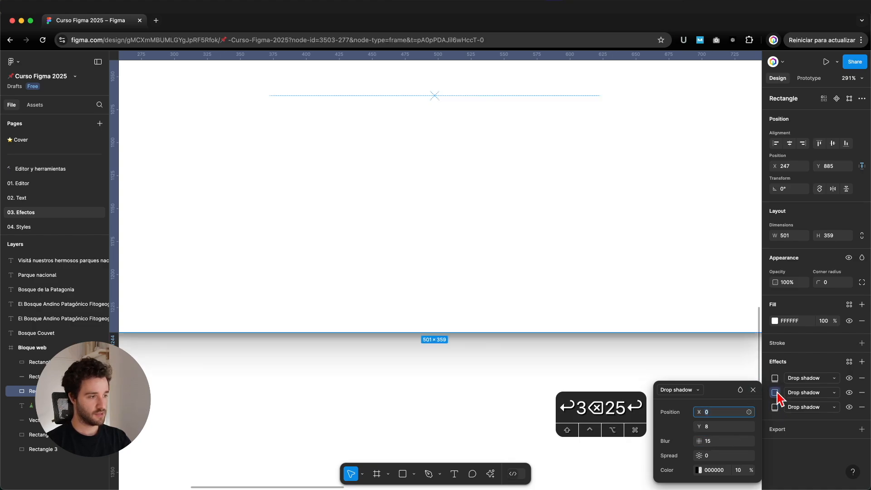
left_click(739, 472)
type("7")
key("Return")
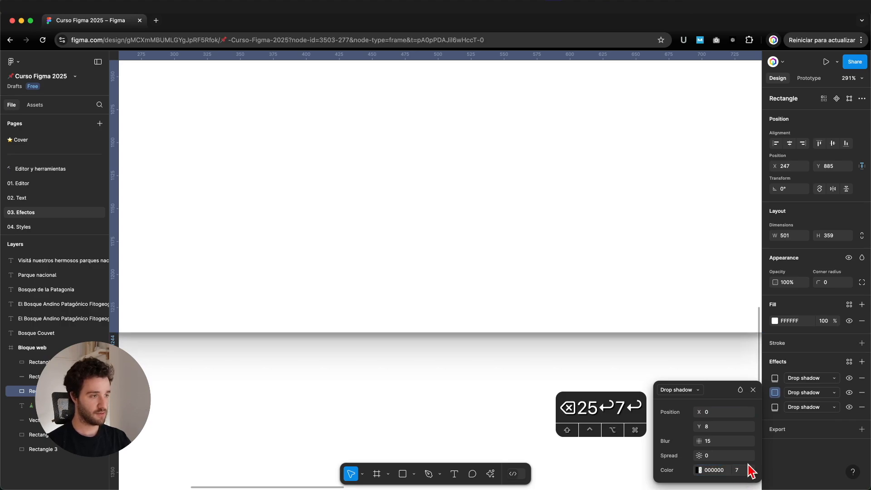
left_click(775, 407)
left_click(739, 471)
type("9")
key("Return")
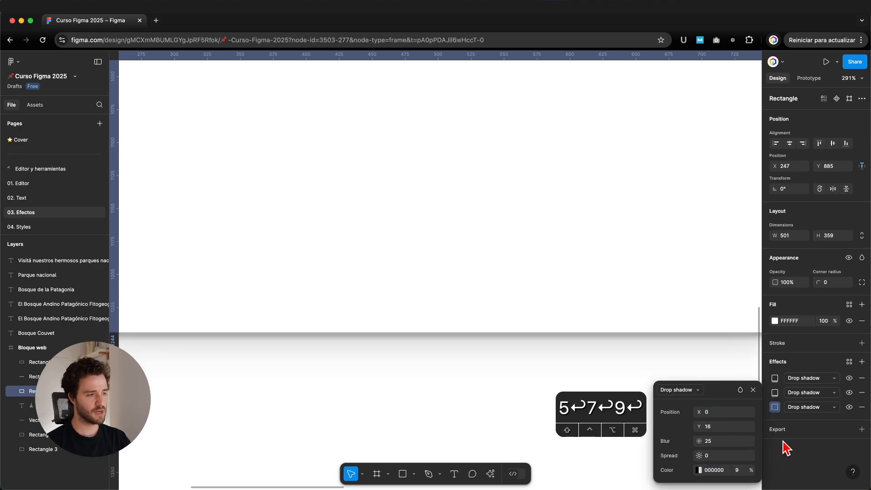
- Set the first-listed drop shadow's opacity to 3% and close its settings
left_click(775, 378)
left_click(739, 460)
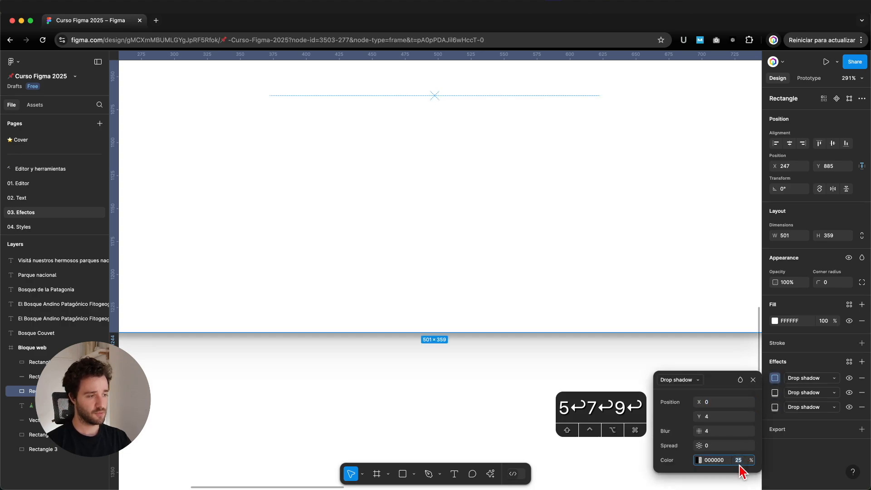
type("3")
key("Return")
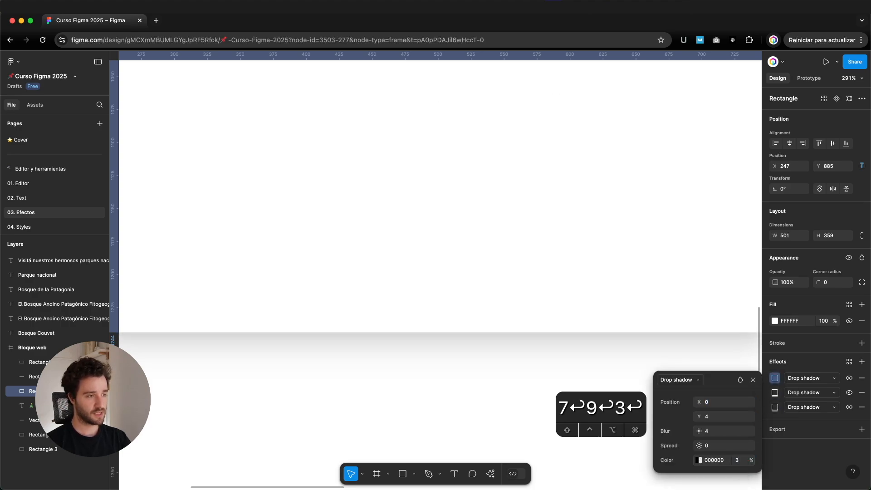
left_click(751, 379)
- Examine the three-layer drop shadow on the white rectangle at different zoom levels, with and without the rectangle selected
left_click(664, 466)
scroll(614, 384, "down", 4)
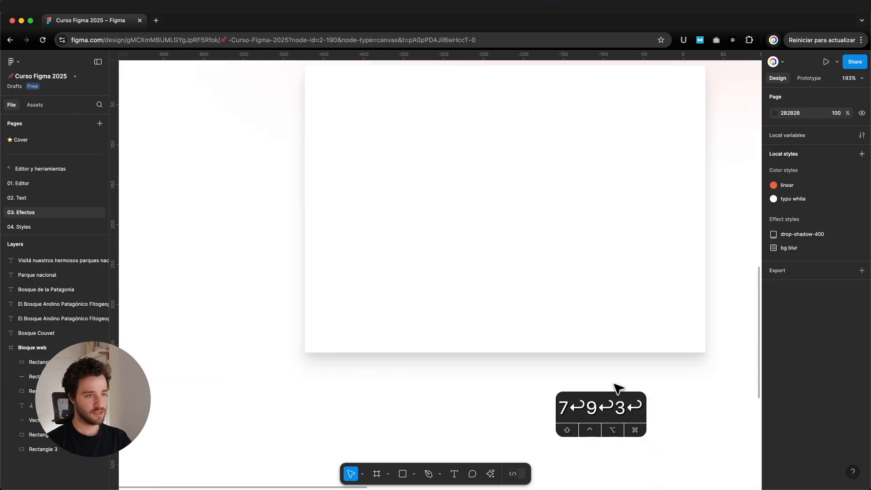
scroll(618, 388, "down", 3)
scroll(618, 388, "right", 2)
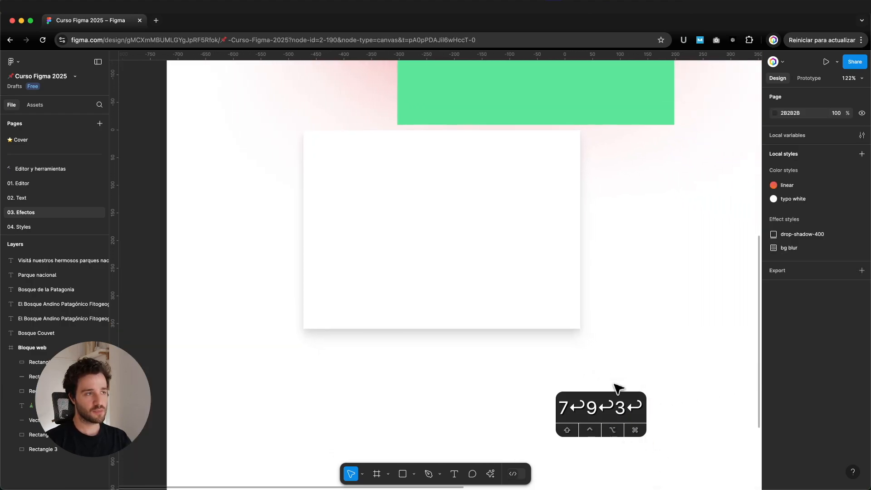
scroll(620, 294, "up", 3)
scroll(620, 295, "down", 2)
scroll(619, 294, "down", 1)
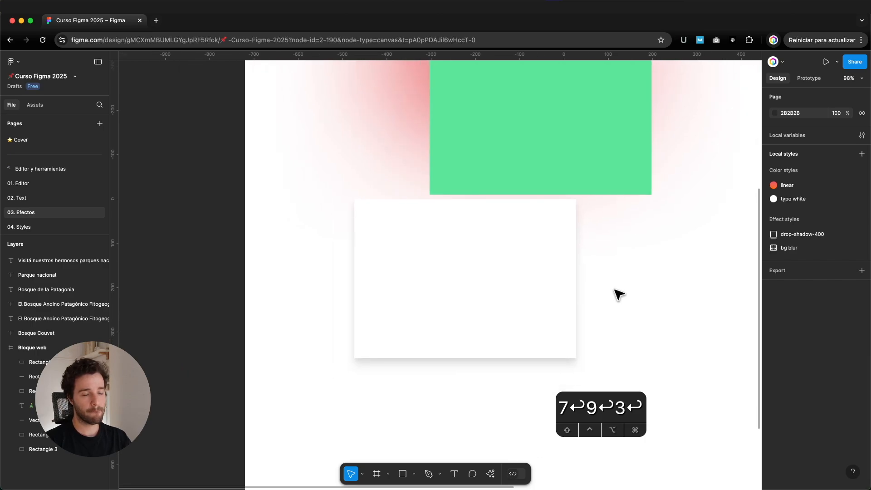
scroll(620, 294, "right", 2)
scroll(620, 294, "up", 1)
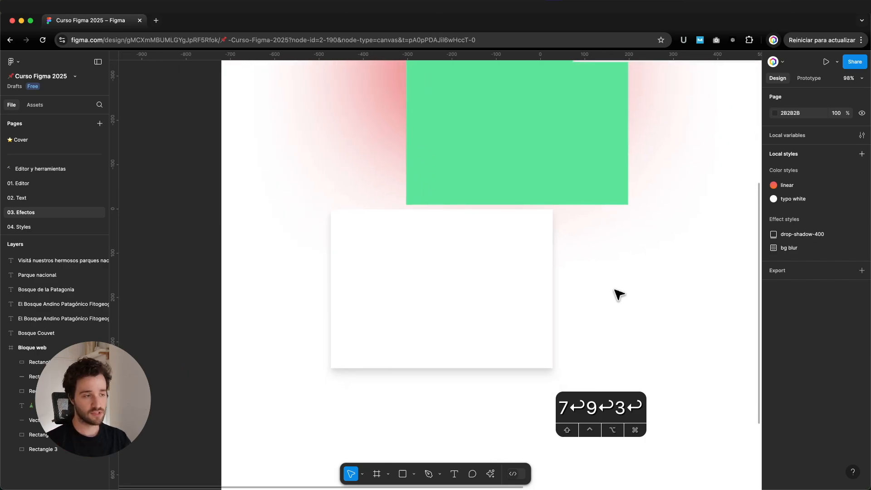
scroll(619, 294, "up", 1)
scroll(619, 294, "right", 1)
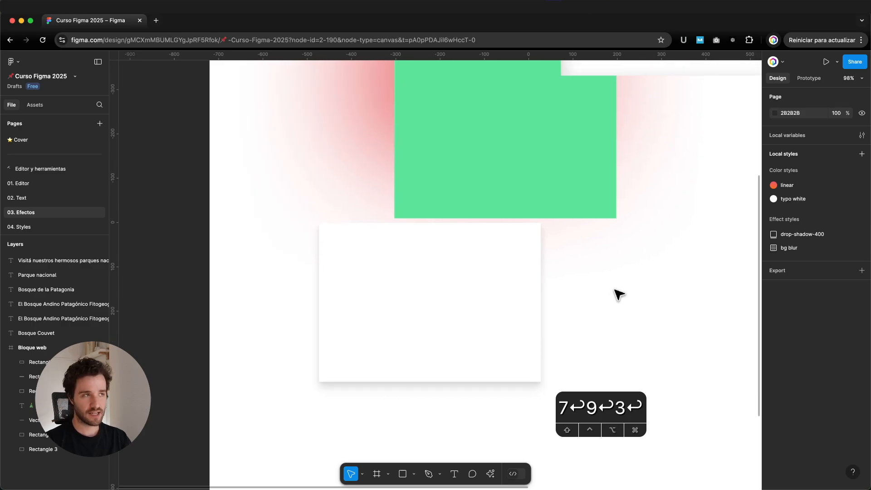
scroll(620, 295, "up", 1)
scroll(620, 294, "right", 1)
left_click(474, 332)
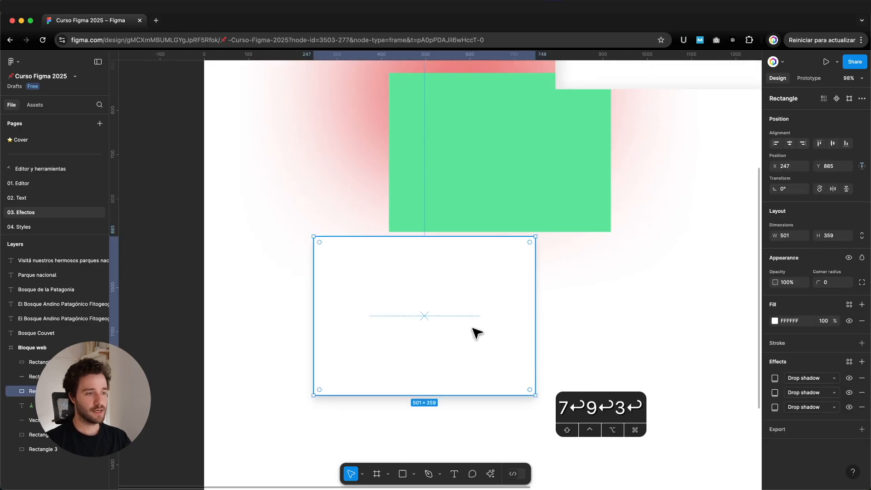
left_click(558, 317)
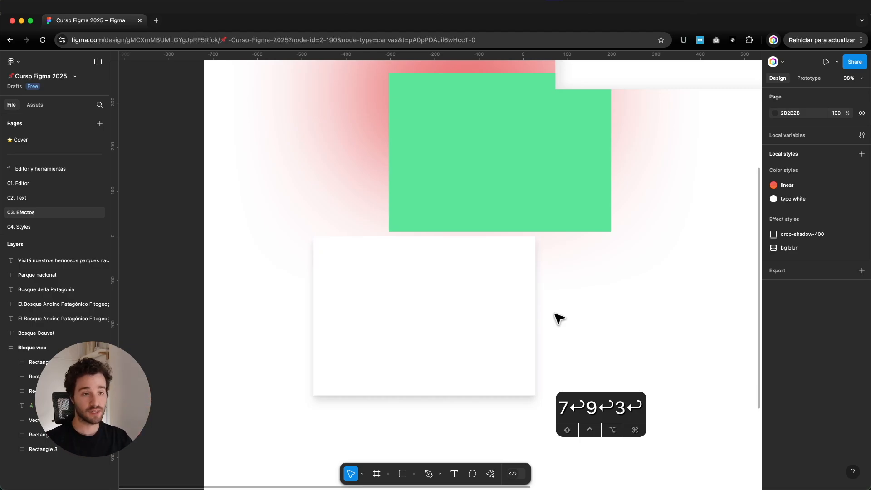
left_click(523, 347)
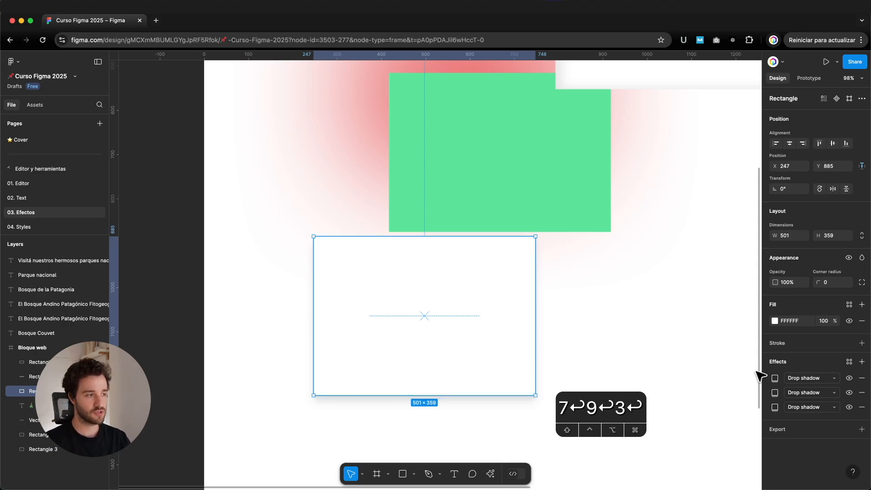
- Set the opacity of the white rectangle's first-listed drop shadow to 2%
left_click(775, 378)
left_click(741, 464)
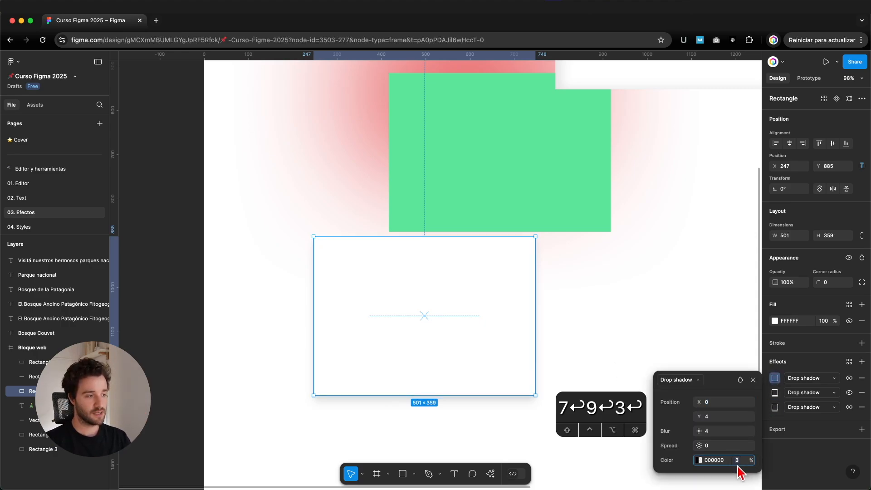
type("2")
key("Return")
scroll(576, 391, "down", 3)
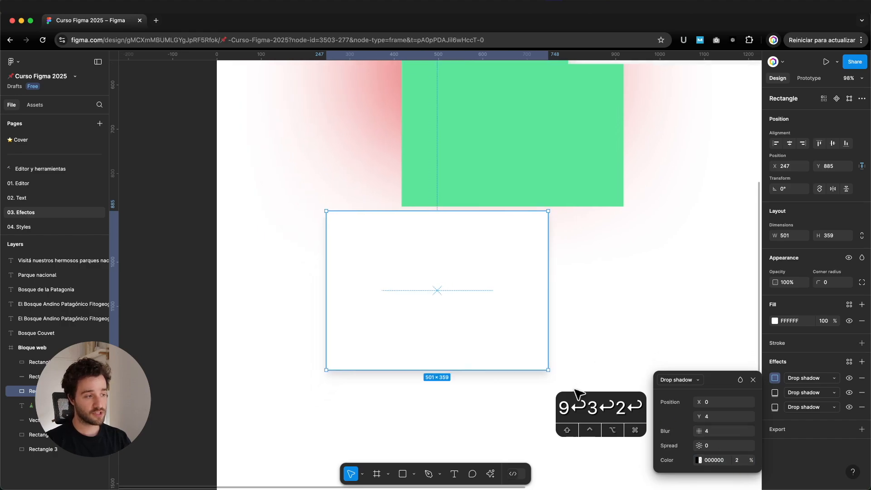
- Set the opacity to 5% on the middle drop shadow and 7% on the one with Y offset 16, and deselect the rectangle
left_click(775, 393)
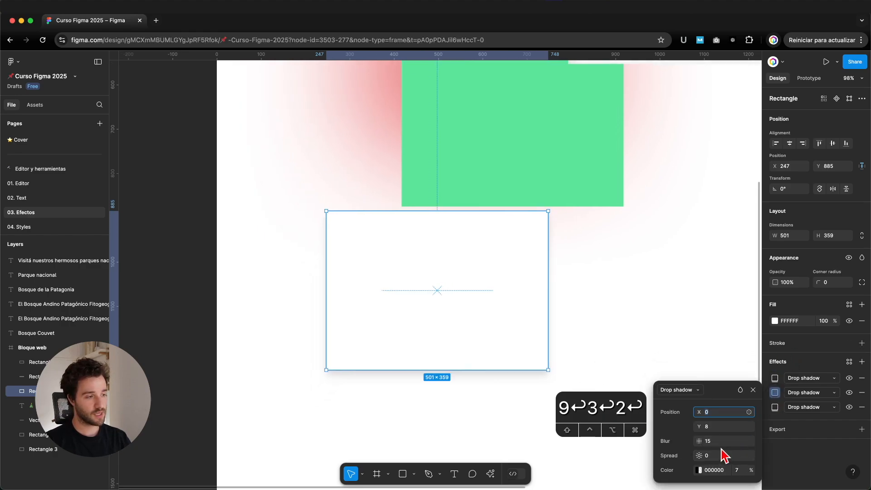
left_click(739, 470)
type("5")
key("Return")
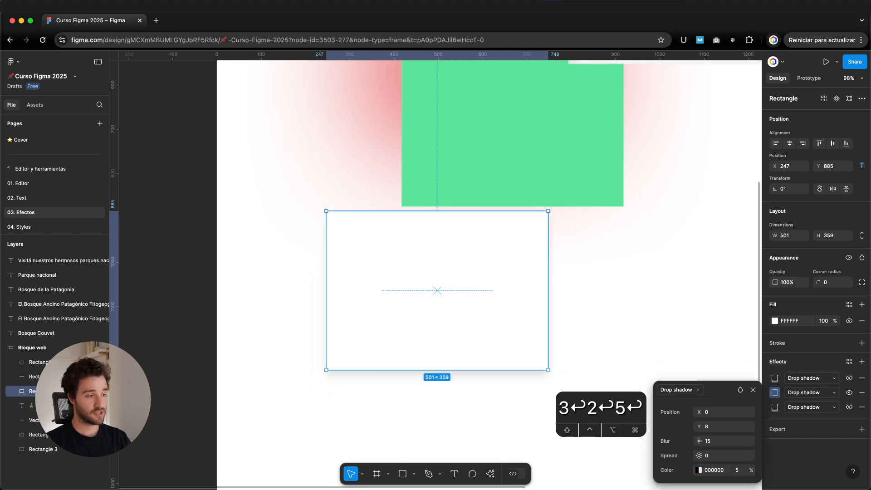
left_click(775, 407)
left_click(739, 471)
type("7")
key("Return")
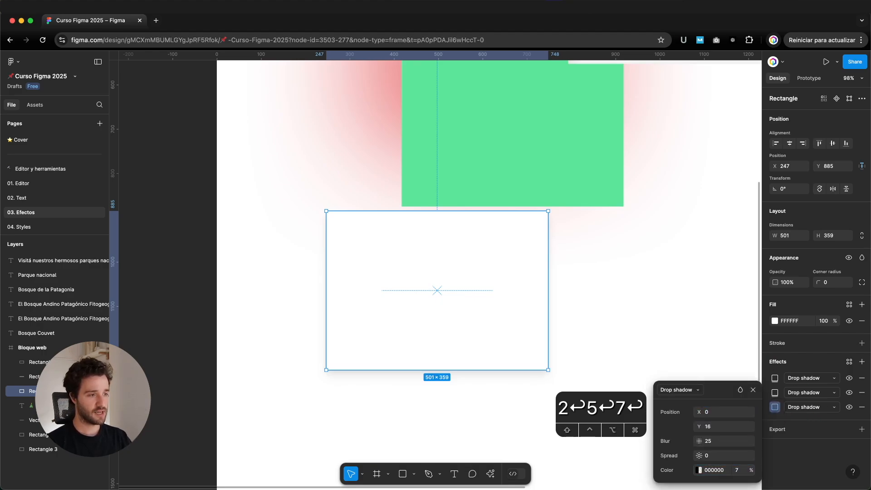
left_click(661, 369)
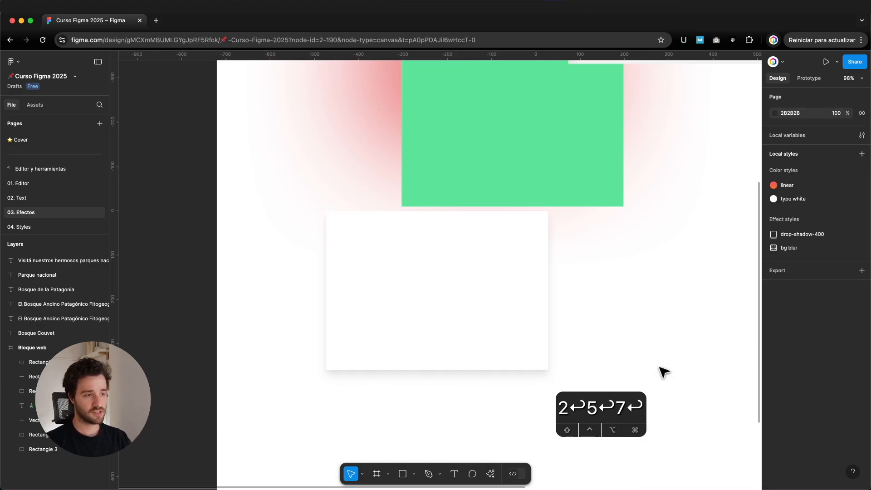
- Set the corner radius of the white drop-shadow rectangle to 100 and deselect it
left_click(541, 333)
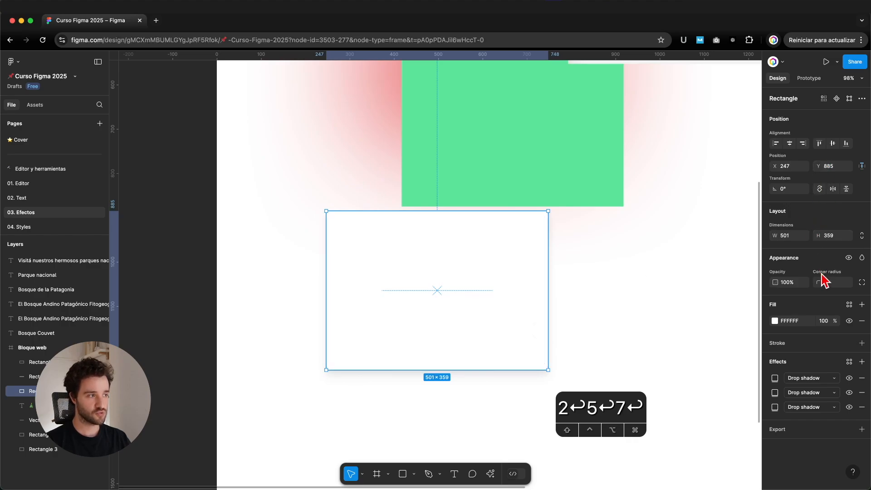
left_click_drag(816, 281, 854, 282)
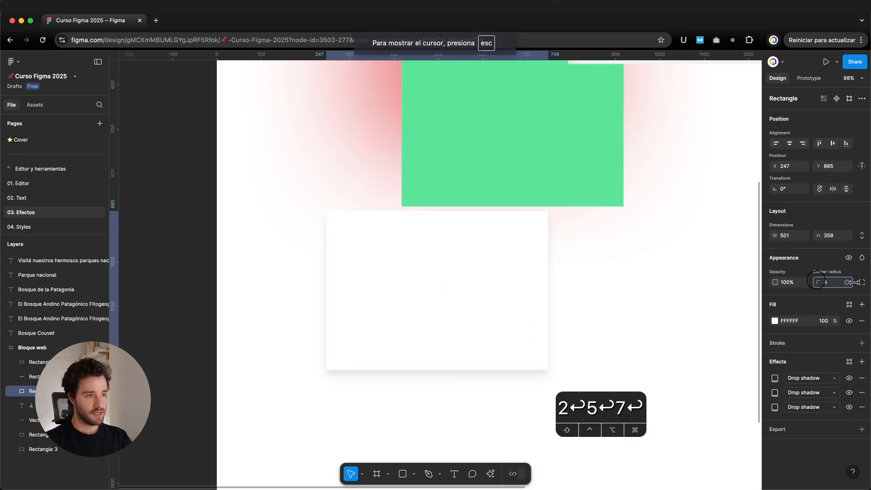
left_click_drag(158, 271, 817, 281)
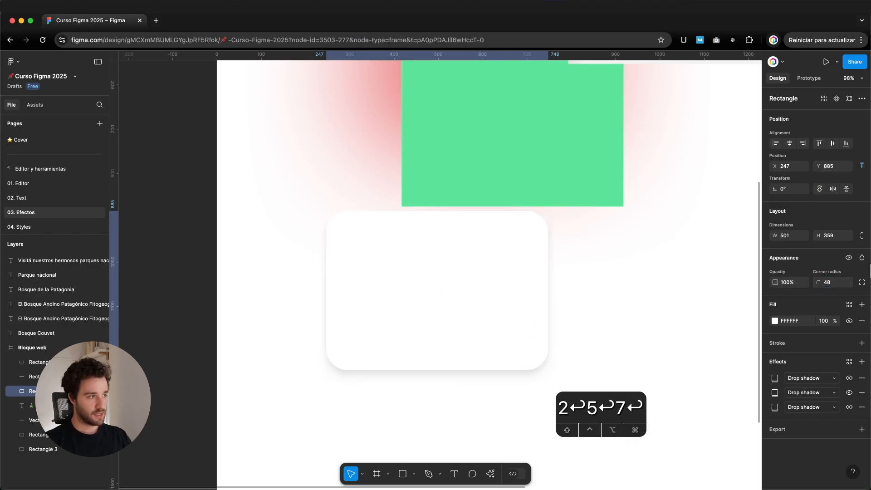
left_click(832, 284)
type("40")
key("BackSpace")
key("BackSpace")
type("100")
key("Return")
left_click(675, 286)
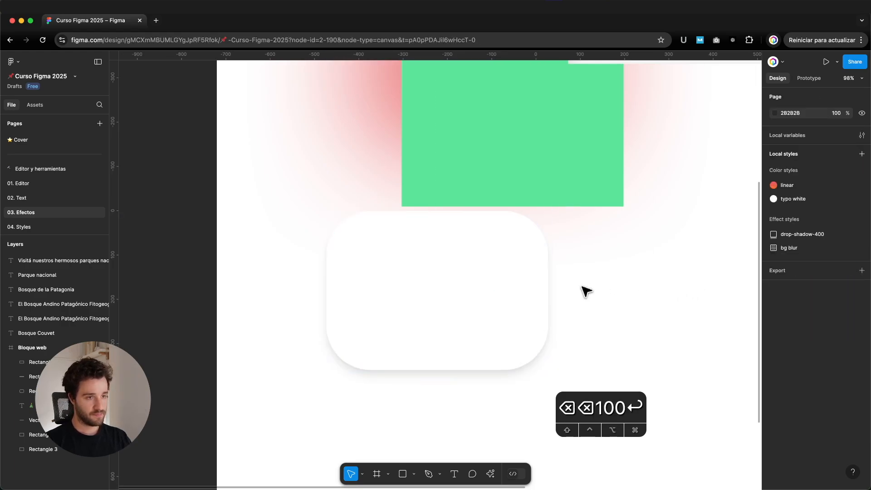
- Move the rounded white rectangle sideways to about X 591, Y 895, below the green rectangle
scroll(586, 290, "right", 3)
left_click_drag(409, 295, 560, 301)
scroll(560, 302, "down", 5)
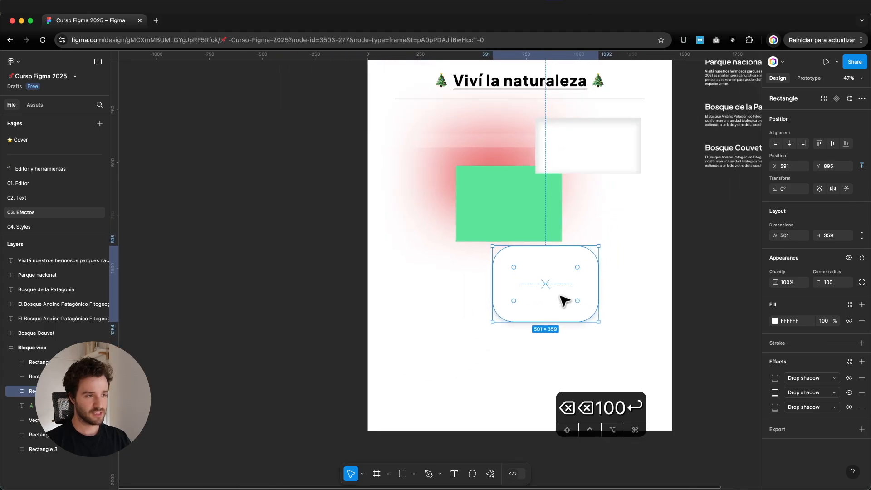
- Add the text "Hola" on the rounded white rectangle and move it to the rectangle's centre
scroll(541, 204, "up", 4)
key("t")
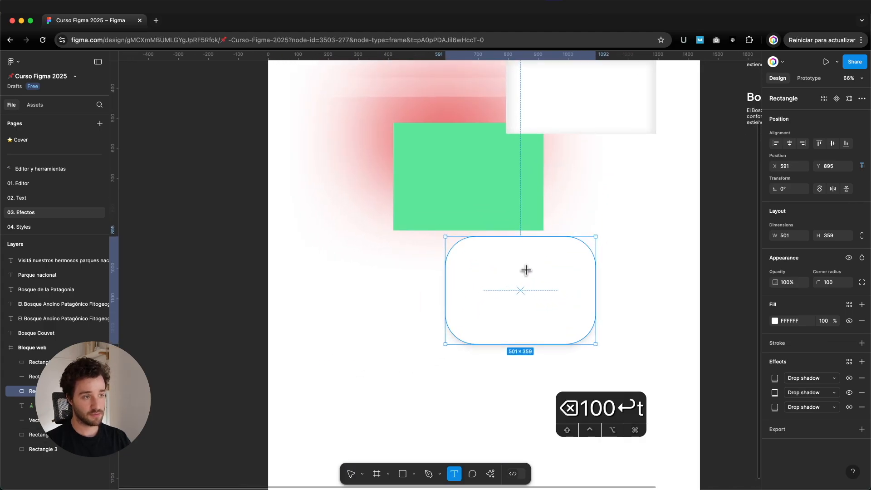
left_click(520, 272)
type("Hola")
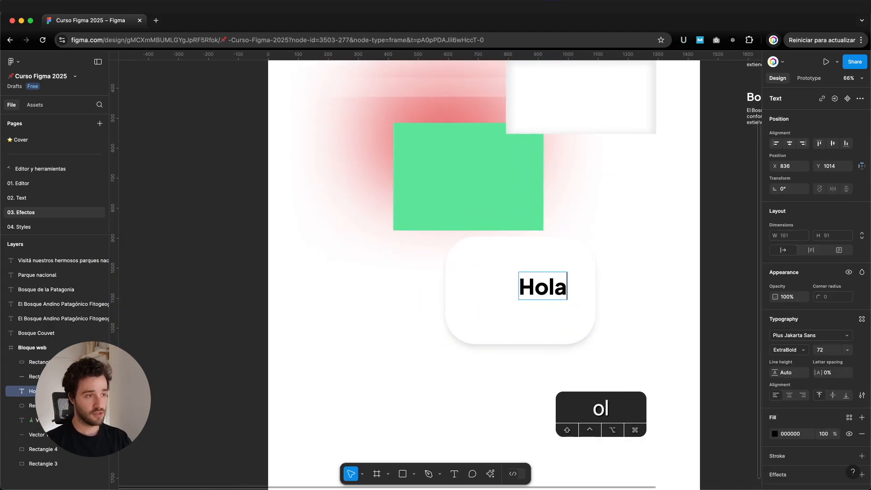
left_click(652, 318)
left_click_drag(555, 291, 525, 296)
scroll(525, 295, "up", 2)
scroll(811, 334, "down", 2)
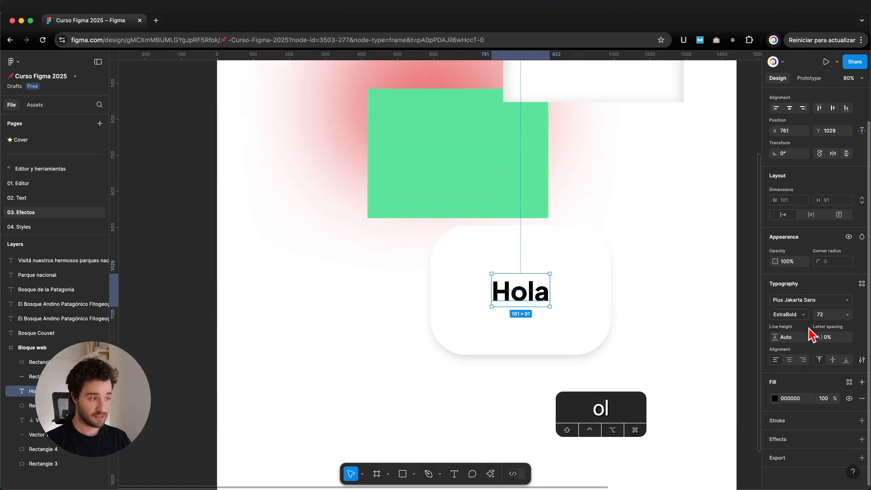
- Add a drop shadow to the Hola text, examine it up close, and change the effect type to Layer blur
left_click(863, 439)
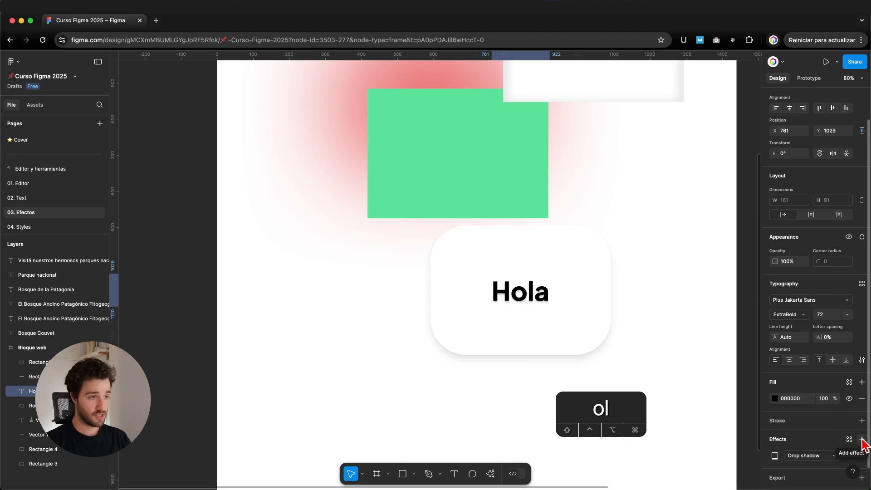
scroll(542, 322, "up", 3)
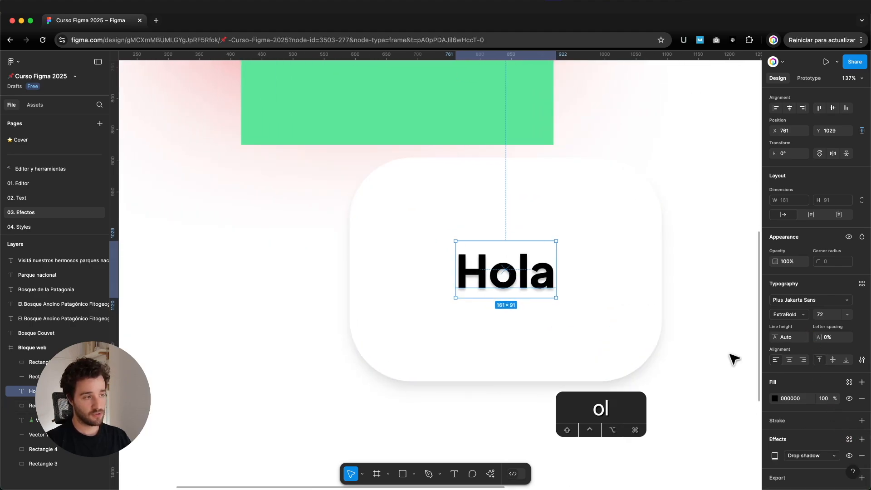
scroll(806, 368, "down", 1)
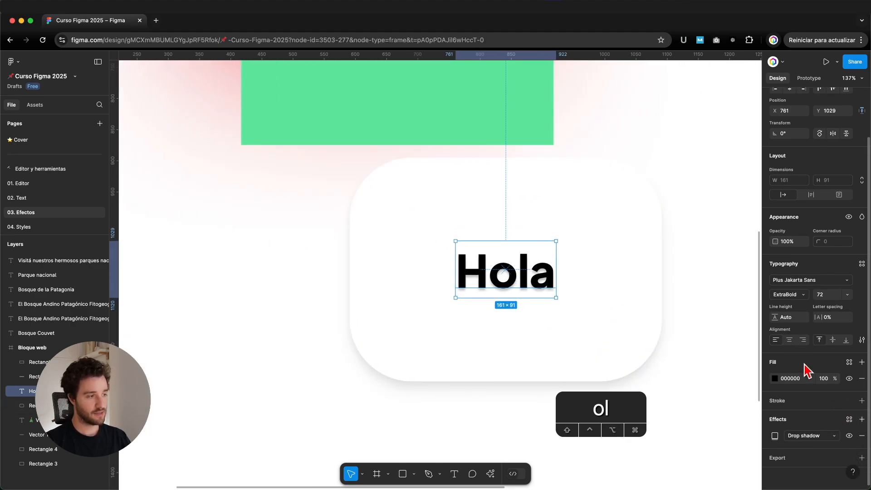
left_click(816, 437)
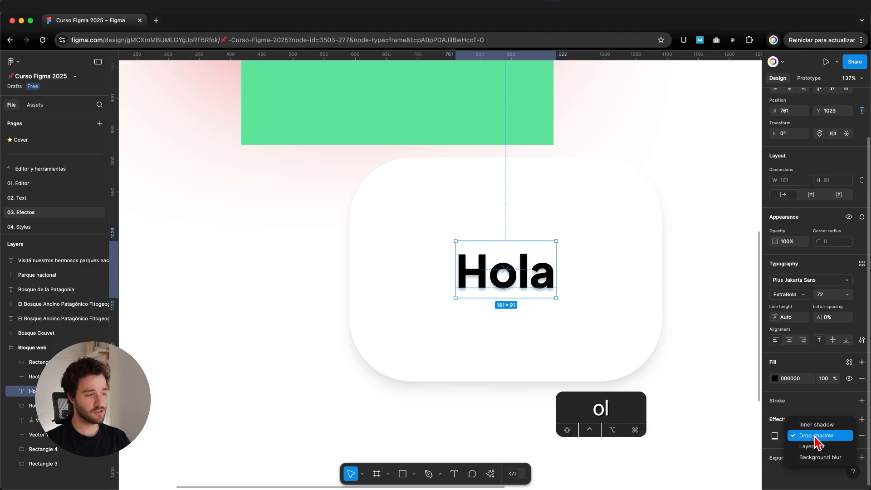
left_click(823, 447)
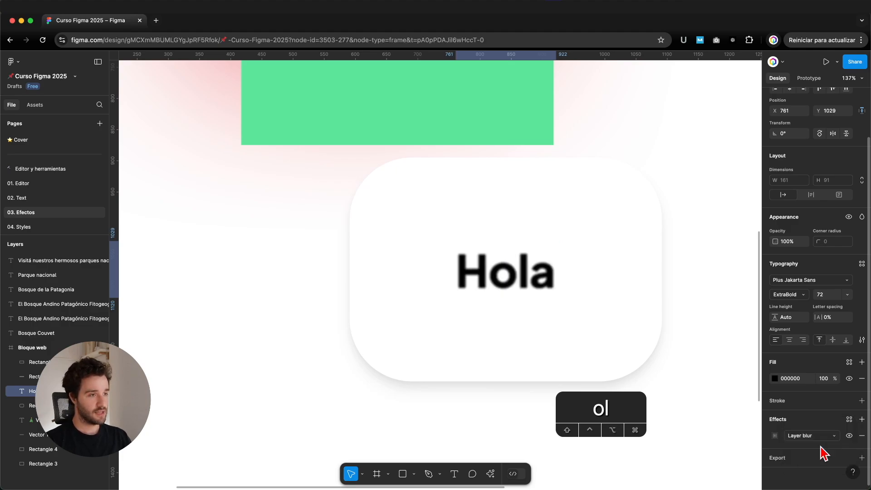
- Try Inner shadow on the Hola text, and change the effect type to Background blur
left_click(823, 437)
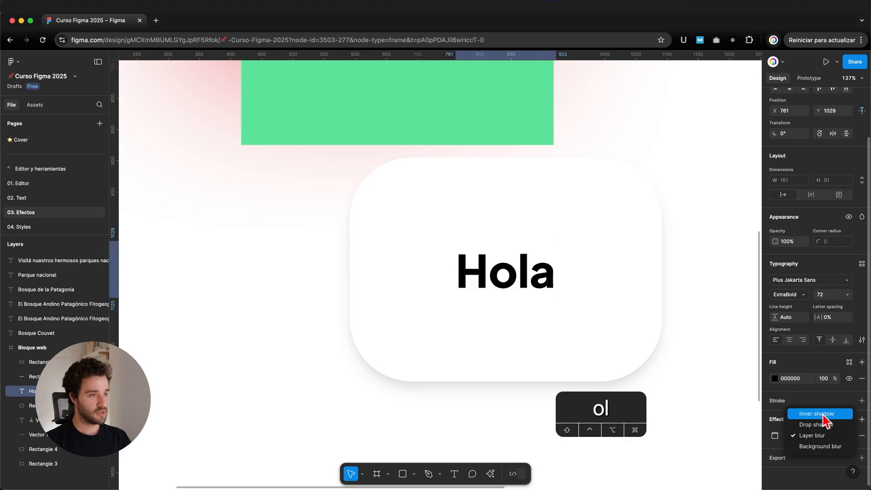
left_click(824, 415)
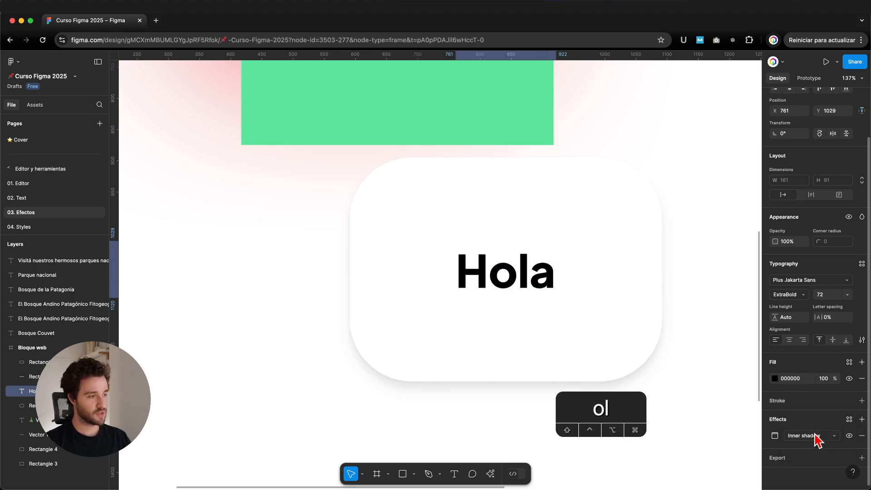
left_click(817, 437)
left_click(800, 469)
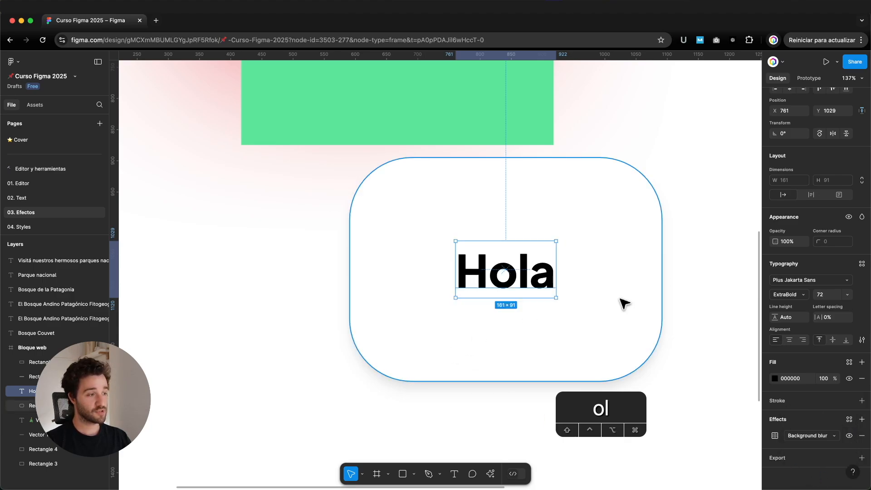
- Set the Hola text's fill opacity to 50% and delete the text from the rounded white rectangle
left_click(825, 379)
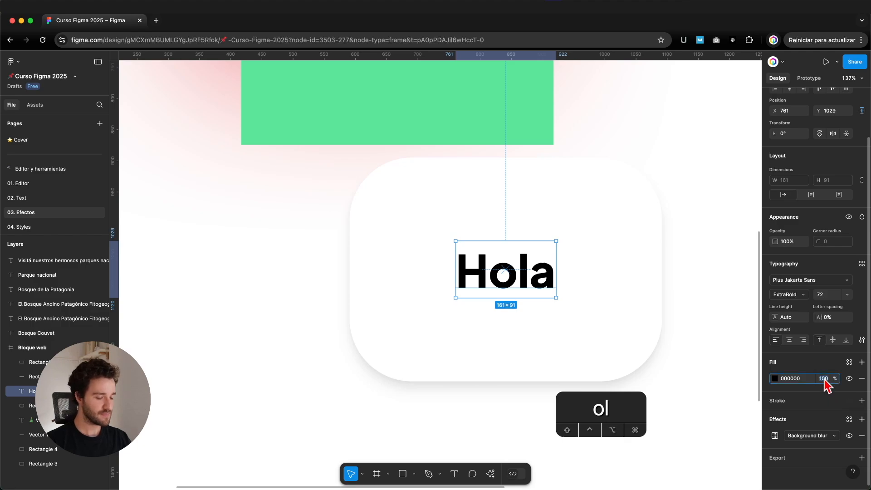
type("50")
key("Return")
left_click_drag(496, 255, 382, 258)
key("Delete")
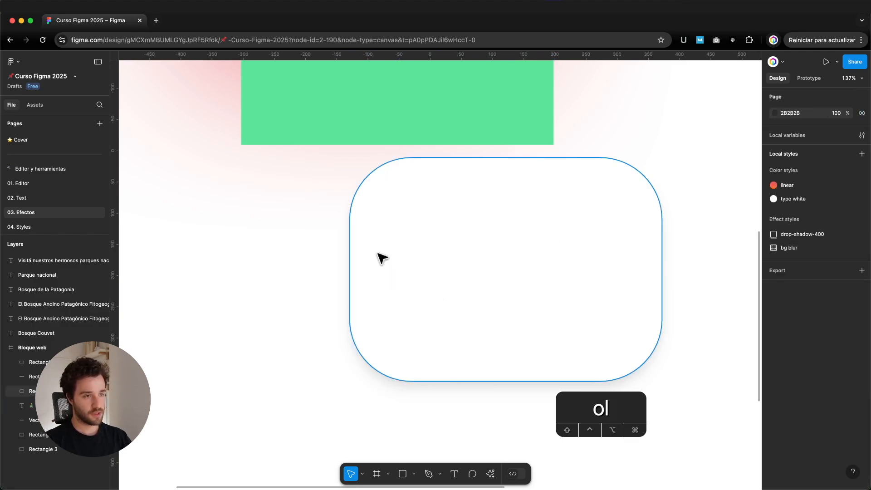
- Move the green rectangle so its upper-right corner sits behind the inner-shadow rectangle, and deselect it
scroll(381, 259, "down", 10)
scroll(411, 168, "up", 4)
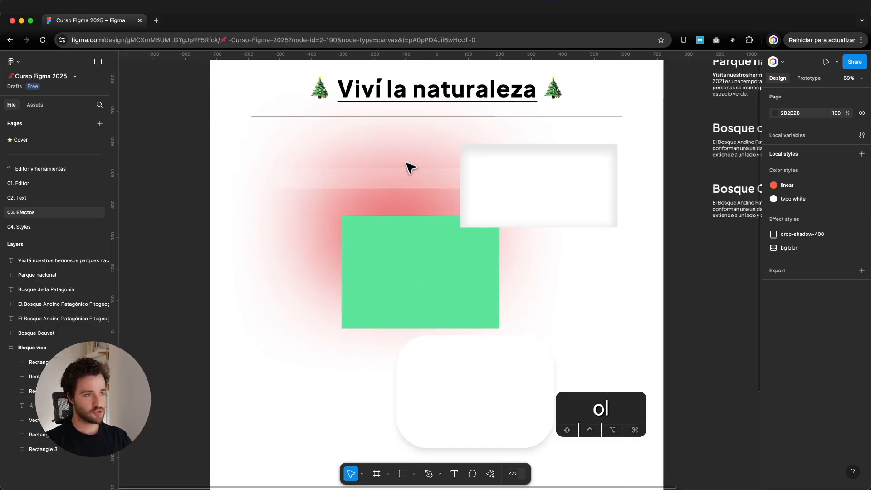
left_click(448, 274)
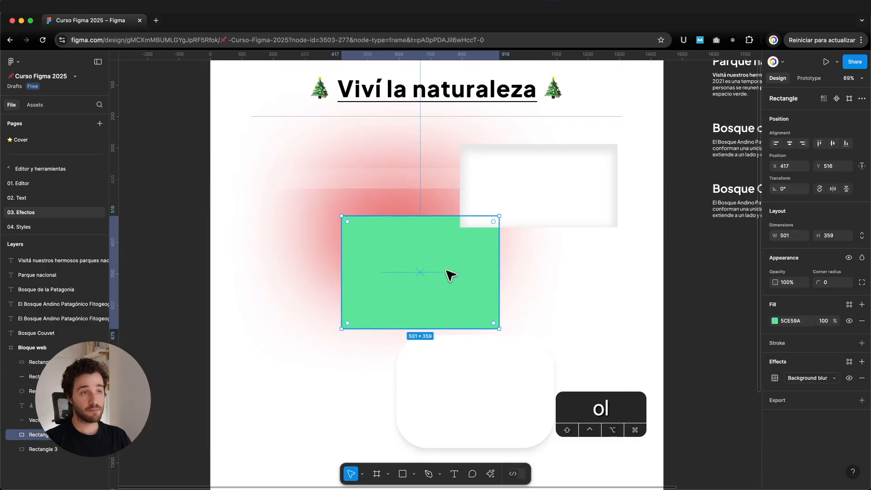
scroll(96, 189, "down", 5)
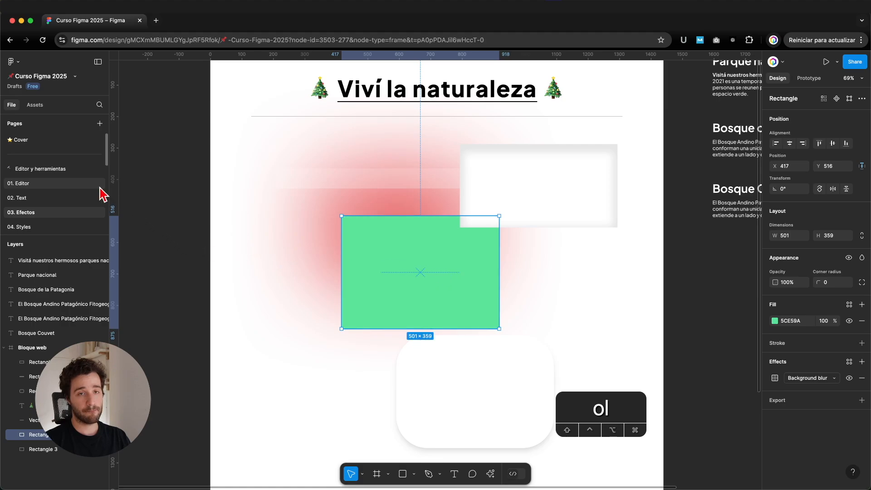
scroll(96, 189, "up", 5)
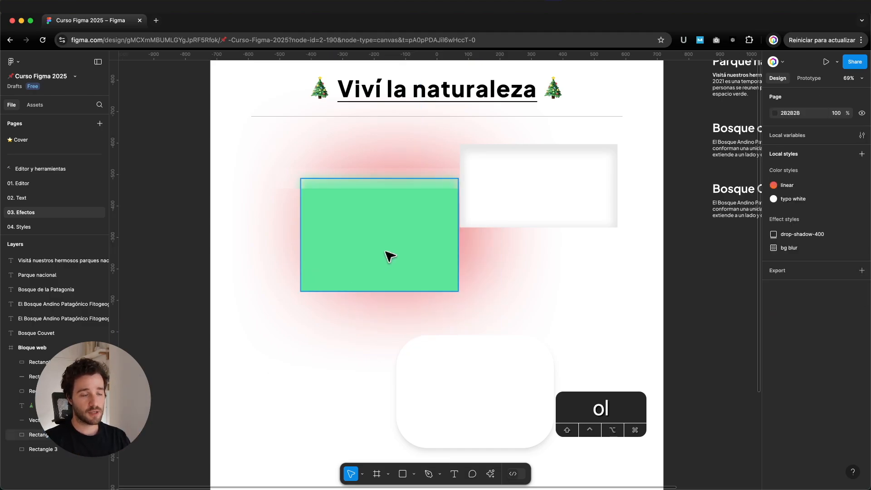
left_click_drag(415, 253, 436, 280)
scroll(486, 282, "down", 3)
left_click(536, 302)
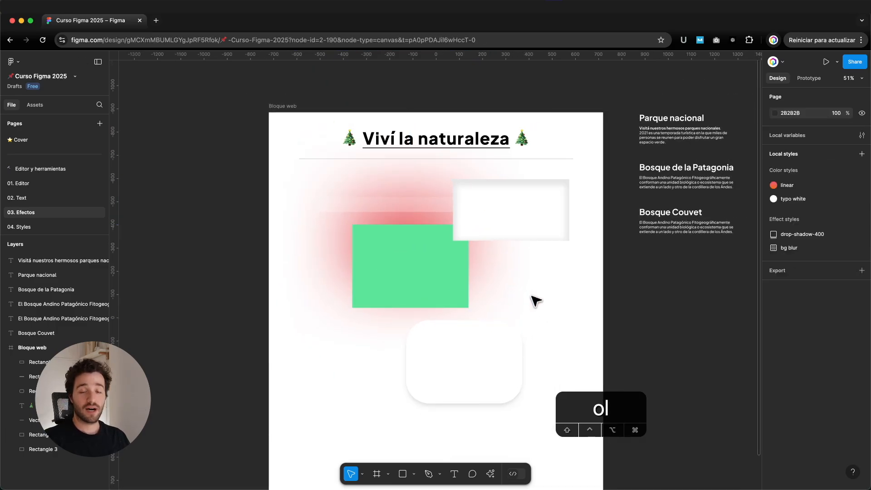